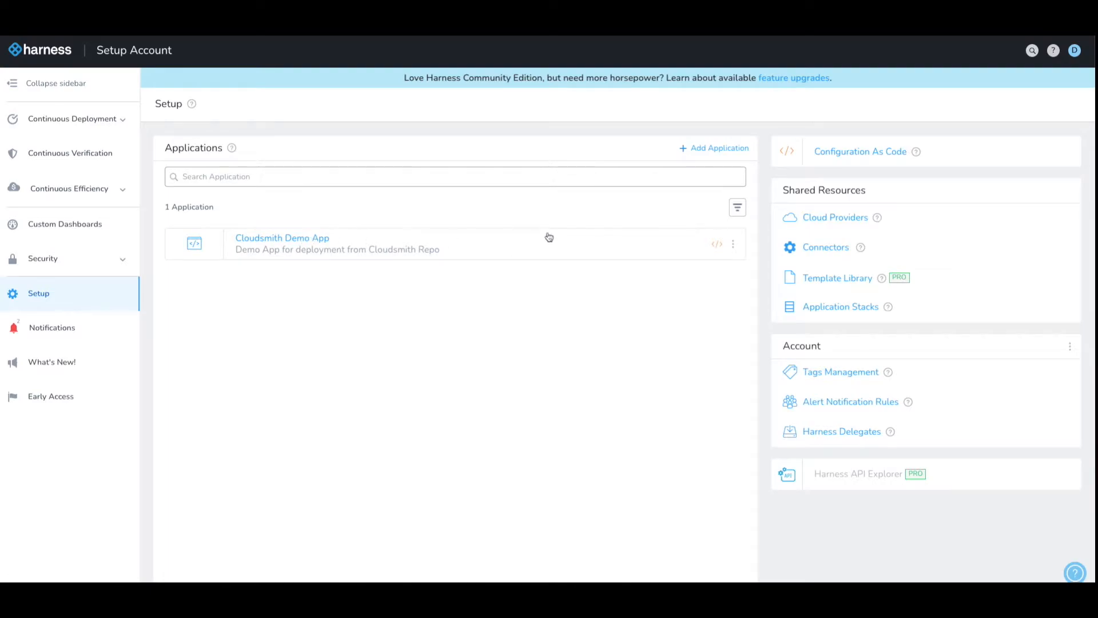
- Open the Cloudsmith Docker Registry connector under Artifact Servers to view its URL and API key settings
{"action": "left_click", "coordinate": [826, 249]}
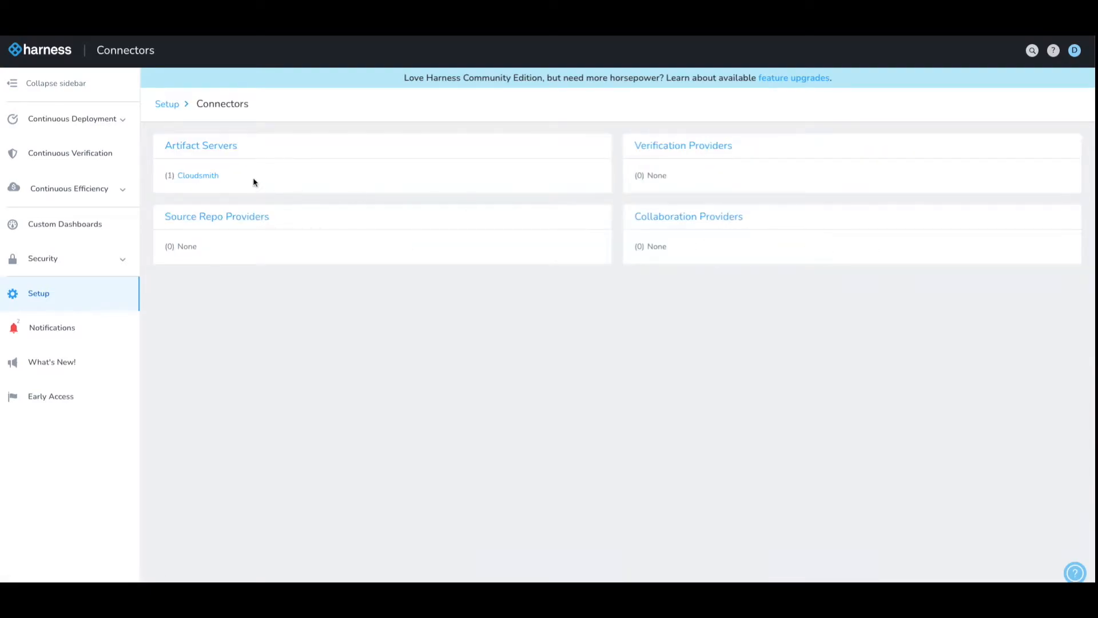
{"action": "left_click", "coordinate": [195, 178]}
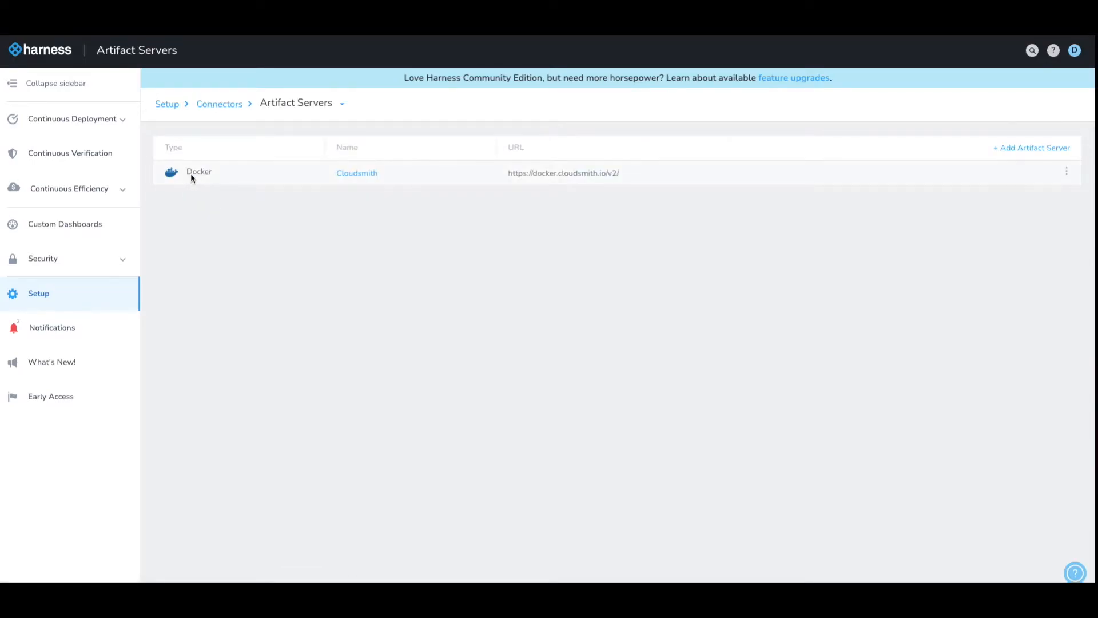
{"action": "left_click", "coordinate": [358, 174]}
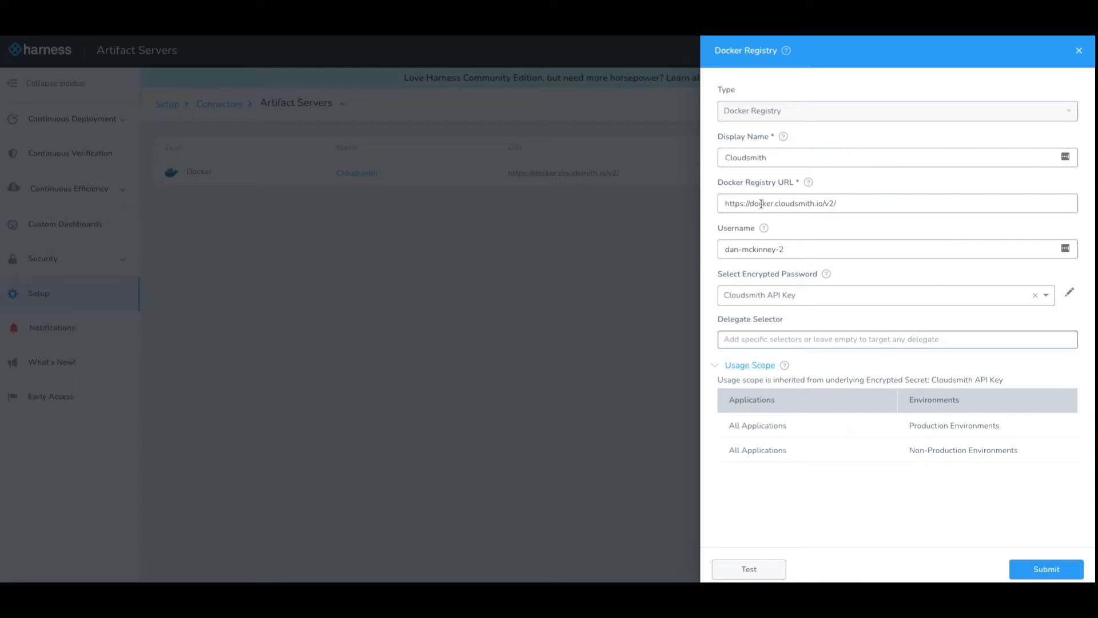
- Keep Cloudsmith API Key as the encrypted password and close the Docker Registry panel unchanged
{"action": "left_click", "coordinate": [755, 300]}
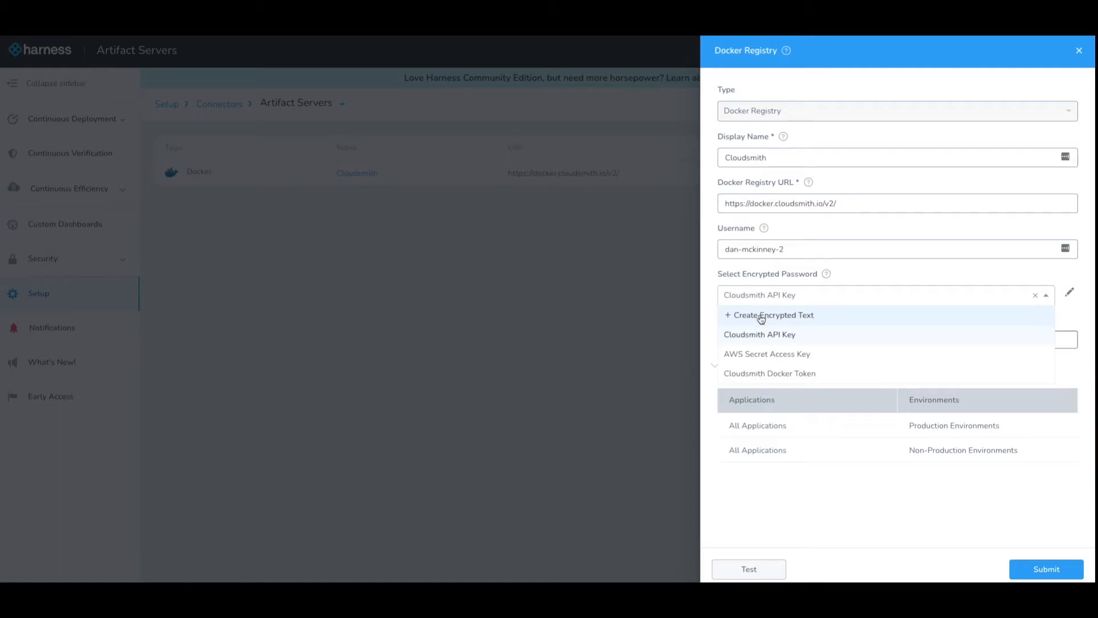
{"action": "left_click", "coordinate": [844, 280]}
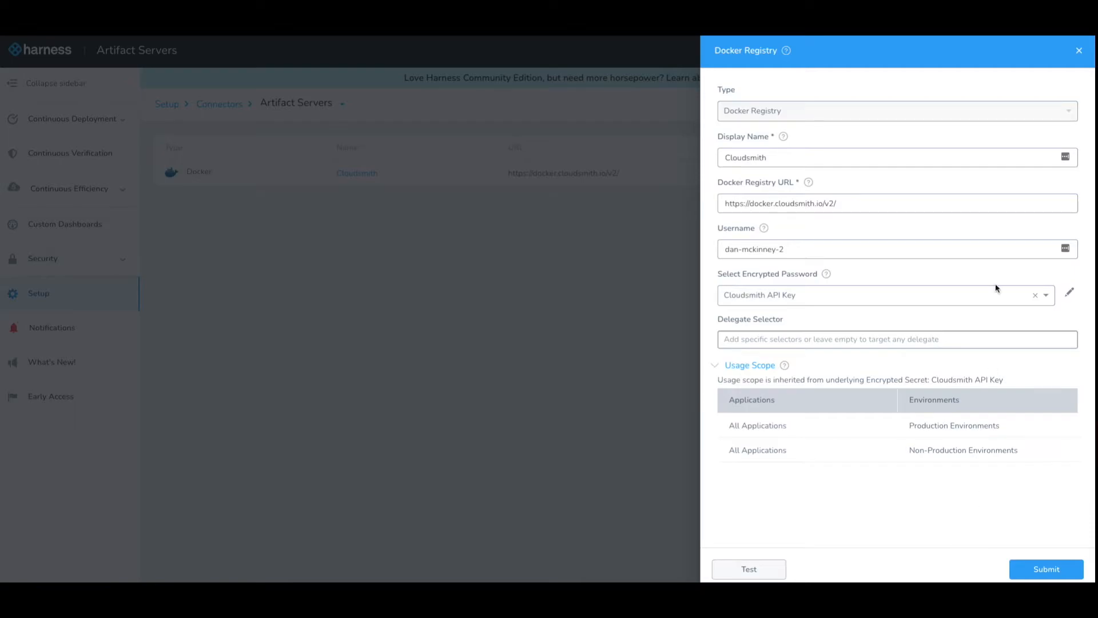
{"action": "left_click", "coordinate": [1079, 51]}
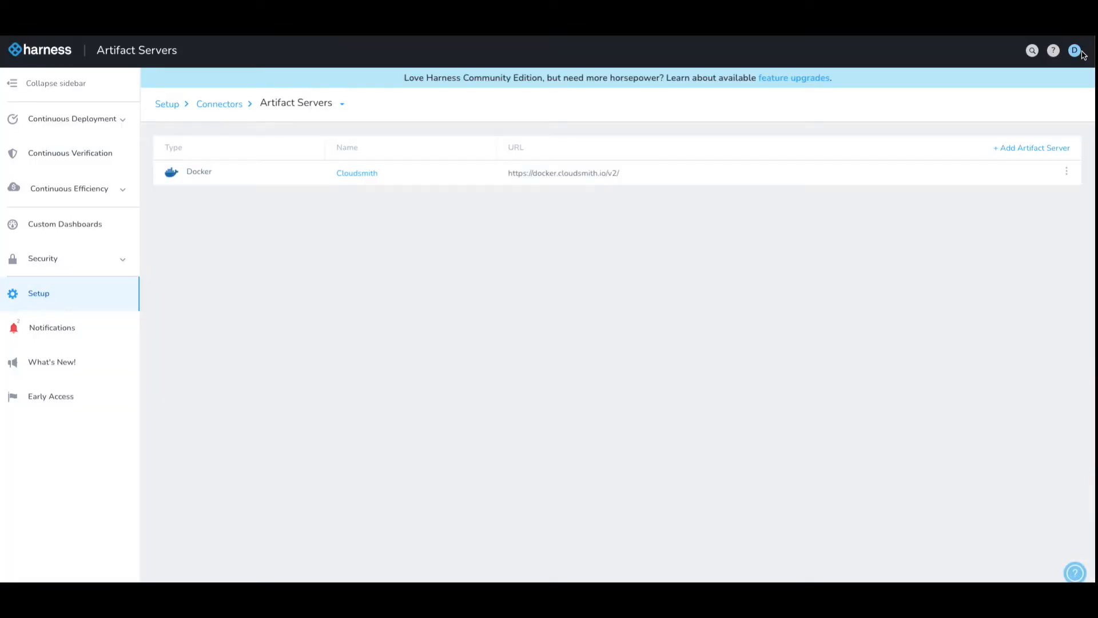
- Open the CSMDemo service in Cloudsmith Demo App and its Cloudsmith Example App artifact source
{"action": "left_click", "coordinate": [167, 105]}
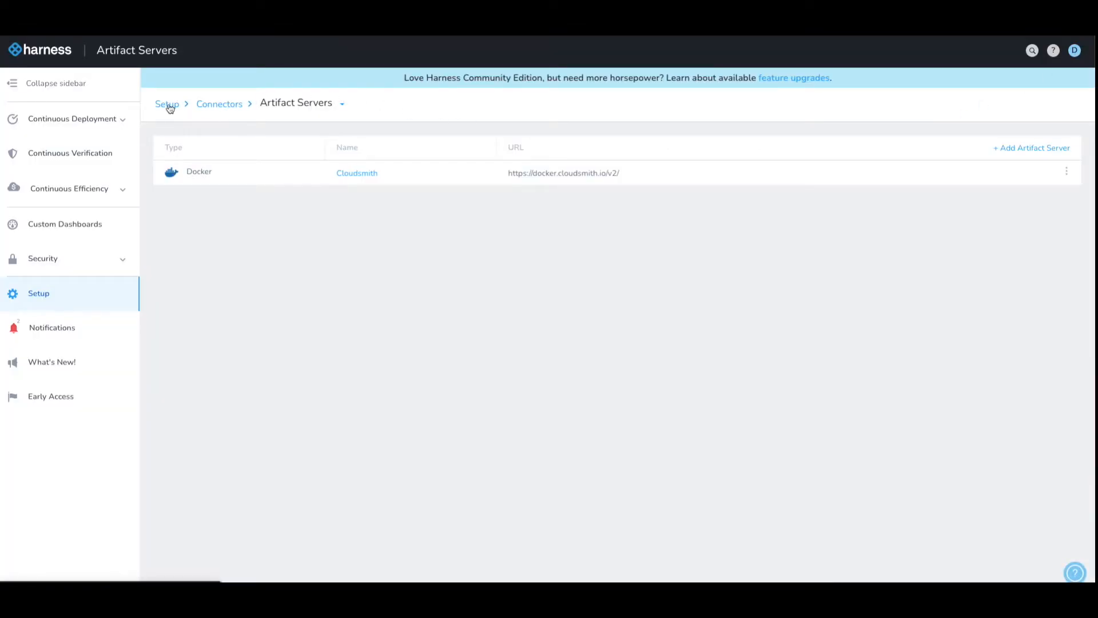
{"action": "left_click_drag", "start_coordinate": [174, 207], "coordinate": [218, 210]}
{"action": "left_click", "coordinate": [219, 210]}
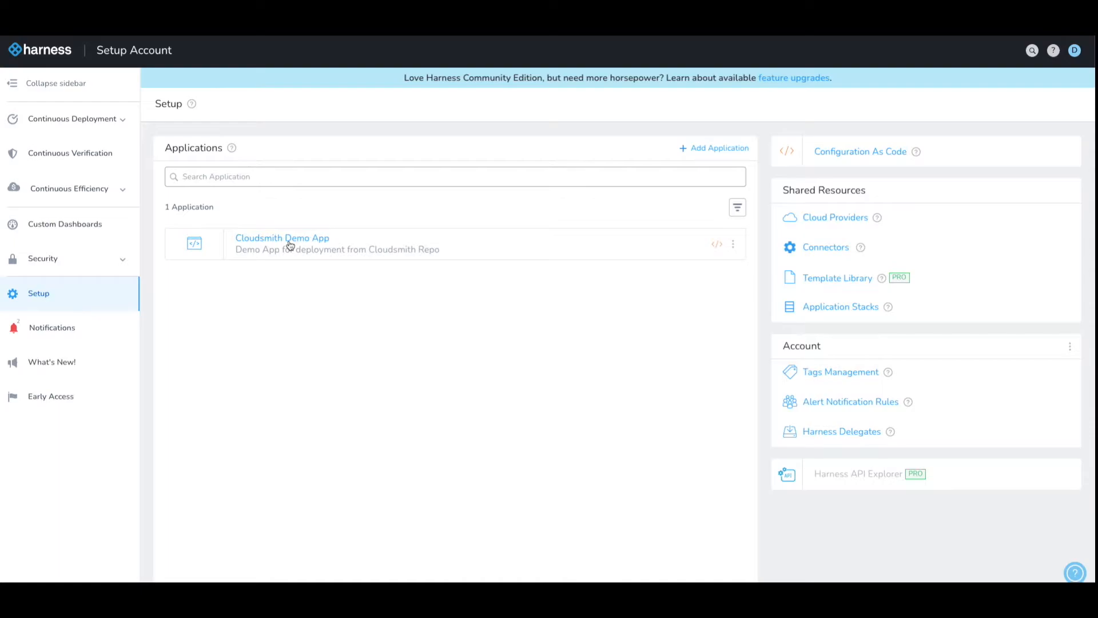
{"action": "left_click", "coordinate": [287, 243]}
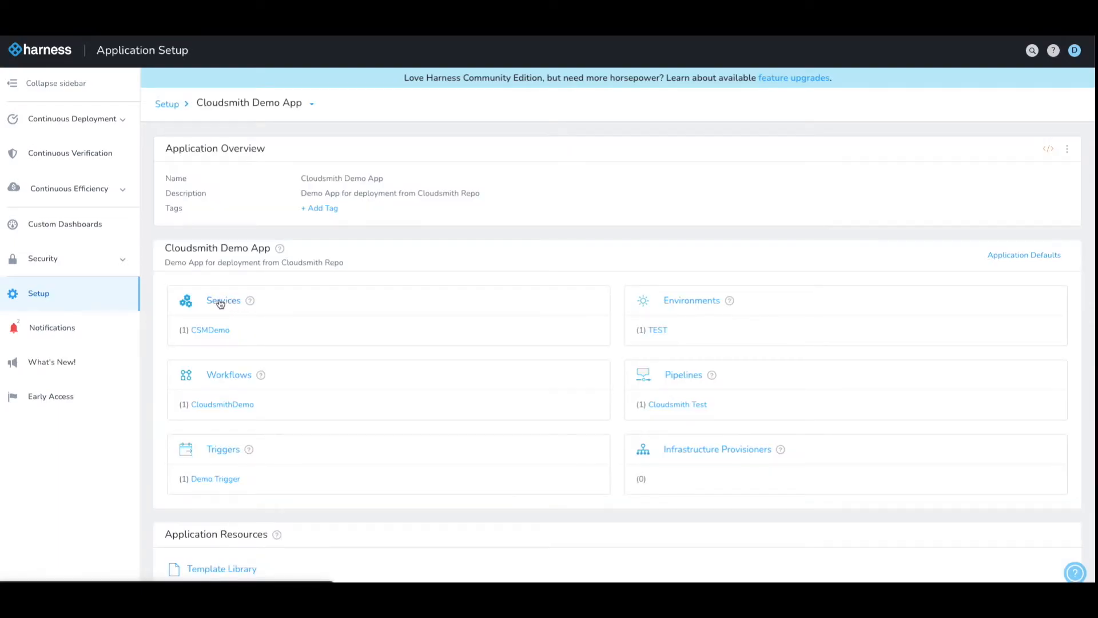
{"action": "left_click", "coordinate": [211, 331]}
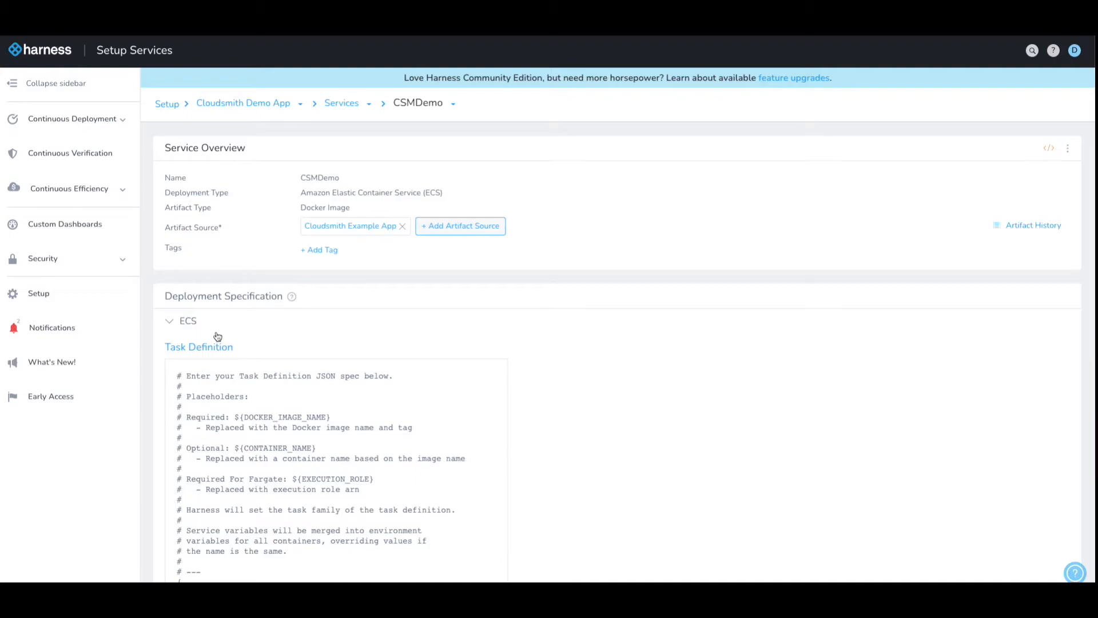
{"action": "left_click", "coordinate": [371, 227]}
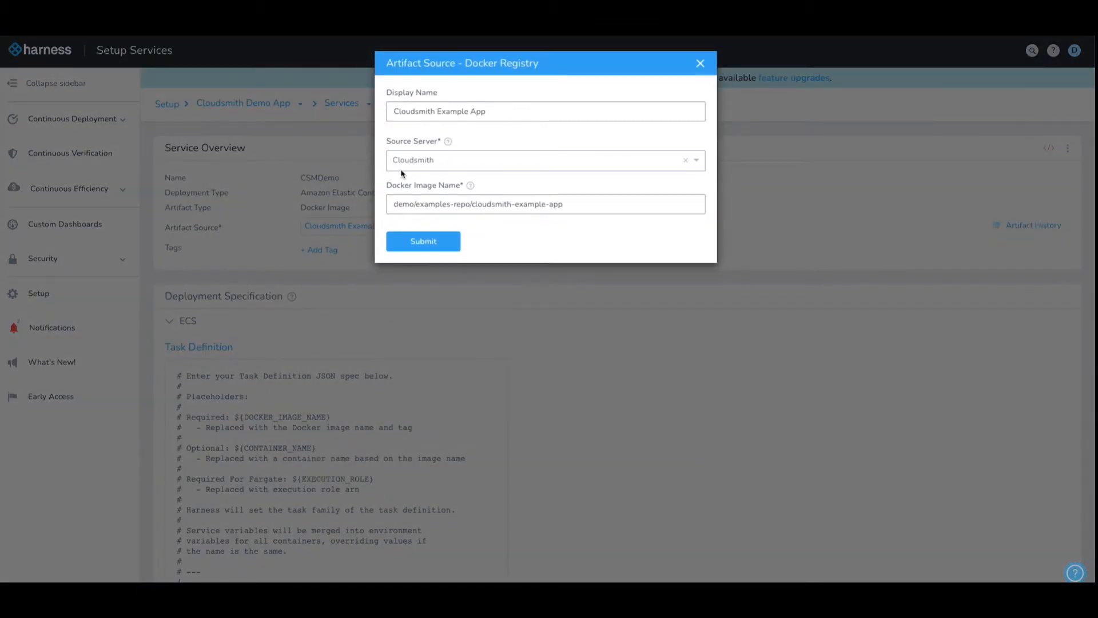
{"action": "left_click", "coordinate": [402, 166]}
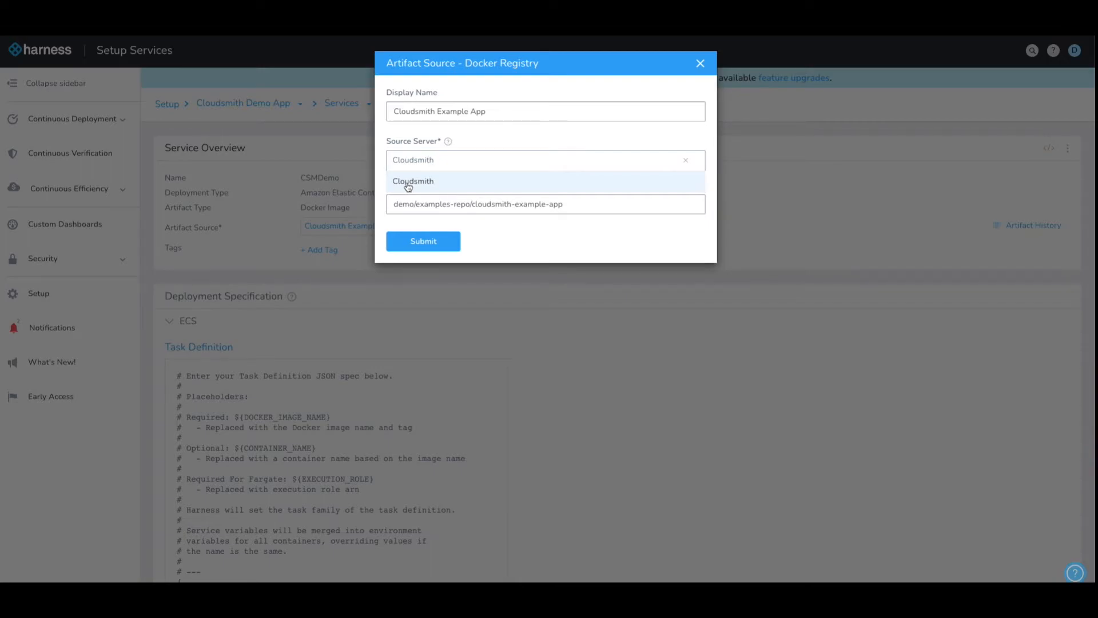
{"action": "left_click", "coordinate": [407, 183]}
{"action": "left_click_drag", "start_coordinate": [393, 207], "coordinate": [572, 205]}
{"action": "left_click", "coordinate": [572, 205]}
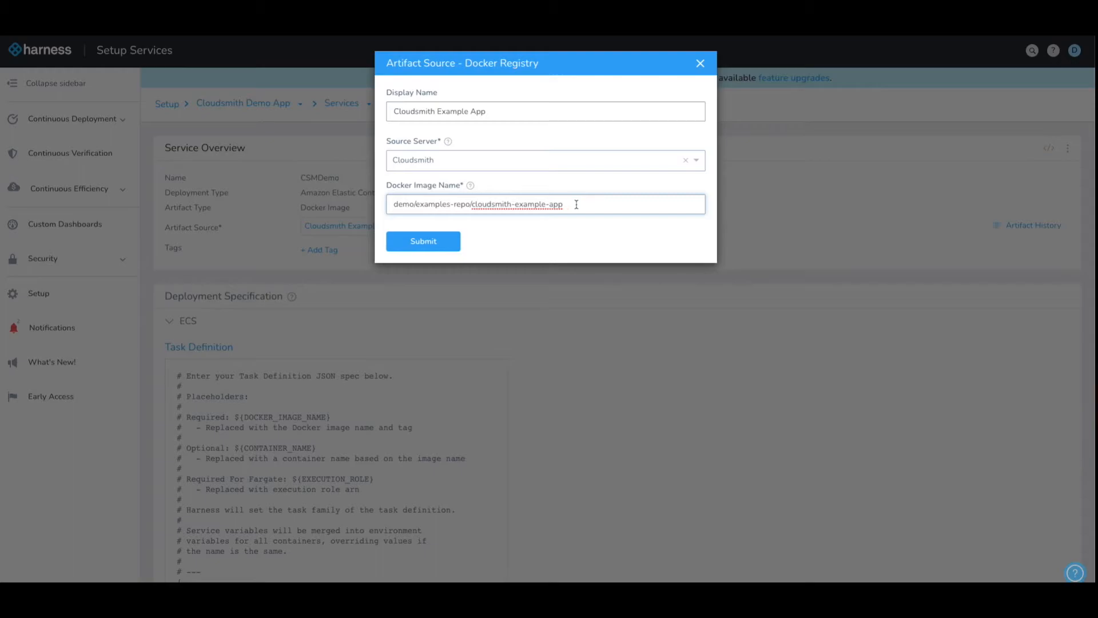
{"action": "left_click", "coordinate": [700, 63]}
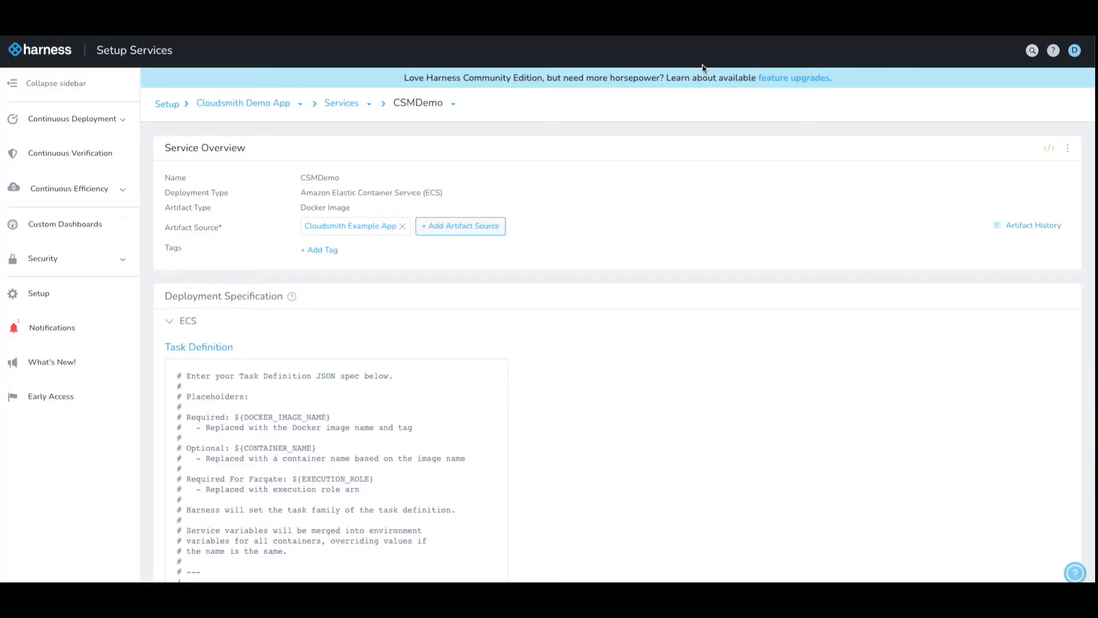
- Check the TEST environment's ECS region and CSMTest cluster, then open the CloudsmithDemo workflow
{"action": "left_click", "coordinate": [269, 105]}
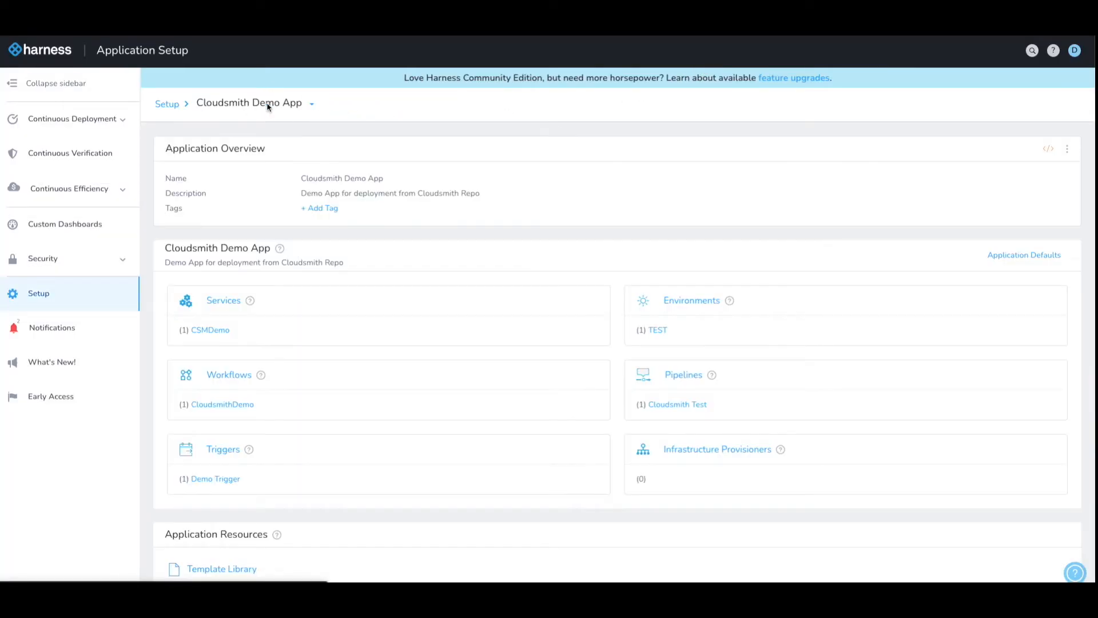
{"action": "left_click", "coordinate": [658, 331]}
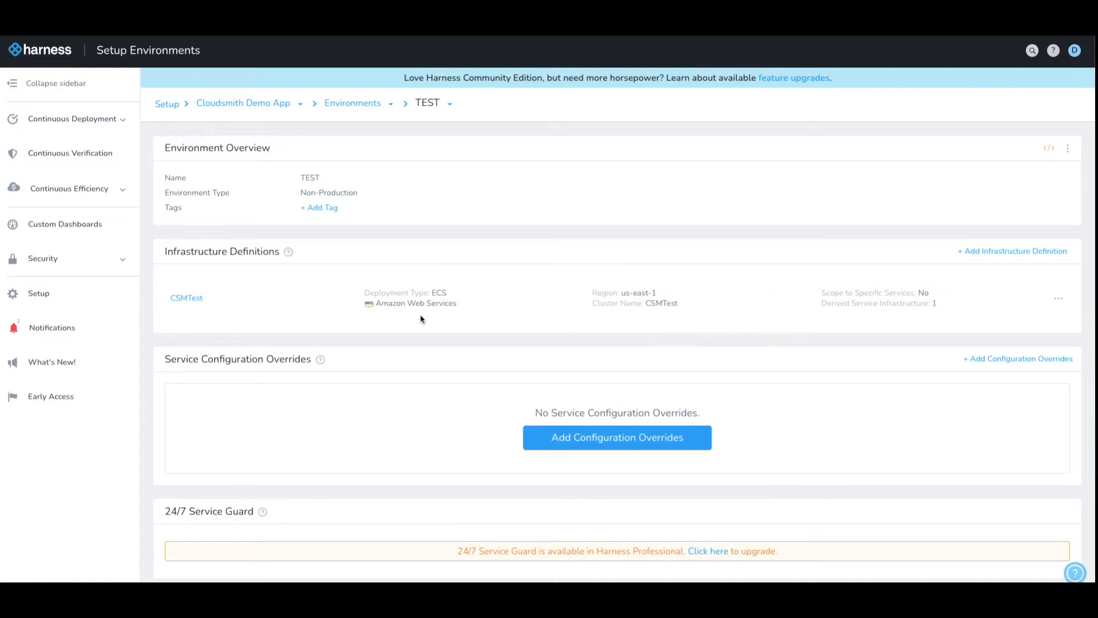
{"action": "left_click_drag", "start_coordinate": [612, 294], "coordinate": [657, 294]}
{"action": "left_click", "coordinate": [658, 295]}
{"action": "left_click_drag", "start_coordinate": [594, 305], "coordinate": [682, 307]}
{"action": "left_click", "coordinate": [687, 310]}
{"action": "left_click", "coordinate": [272, 110]}
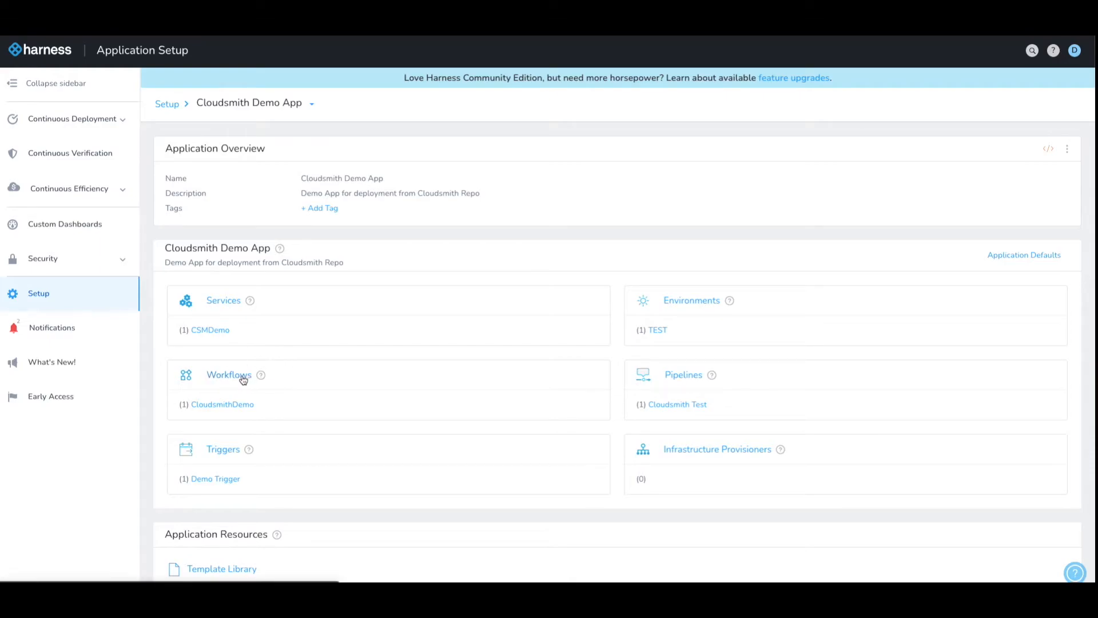
{"action": "left_click", "coordinate": [231, 405]}
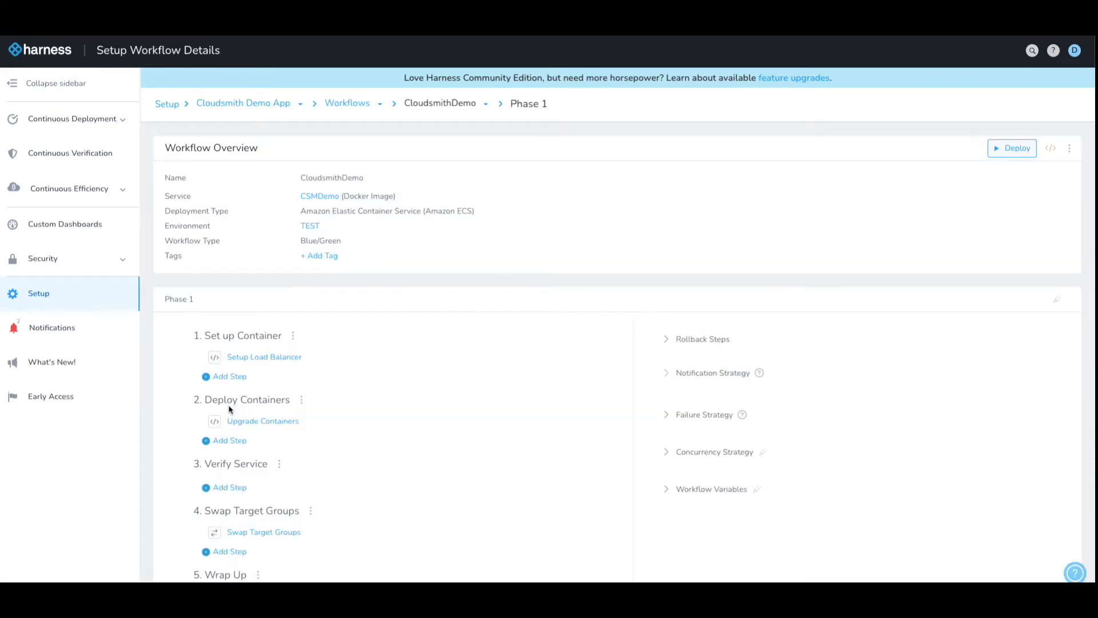
- Review the CloudsmithDemo workflow's service, environment and Phase 1 steps, then return to the app overview
{"action": "left_click_drag", "start_coordinate": [164, 196], "coordinate": [200, 196]}
{"action": "left_click", "coordinate": [200, 196]}
{"action": "left_click_drag", "start_coordinate": [166, 228], "coordinate": [223, 243]}
{"action": "left_click", "coordinate": [226, 233]}
{"action": "left_click", "coordinate": [225, 245]}
{"action": "scroll", "coordinate": [225, 248], "scroll_direction": "down", "scroll_amount": 2}
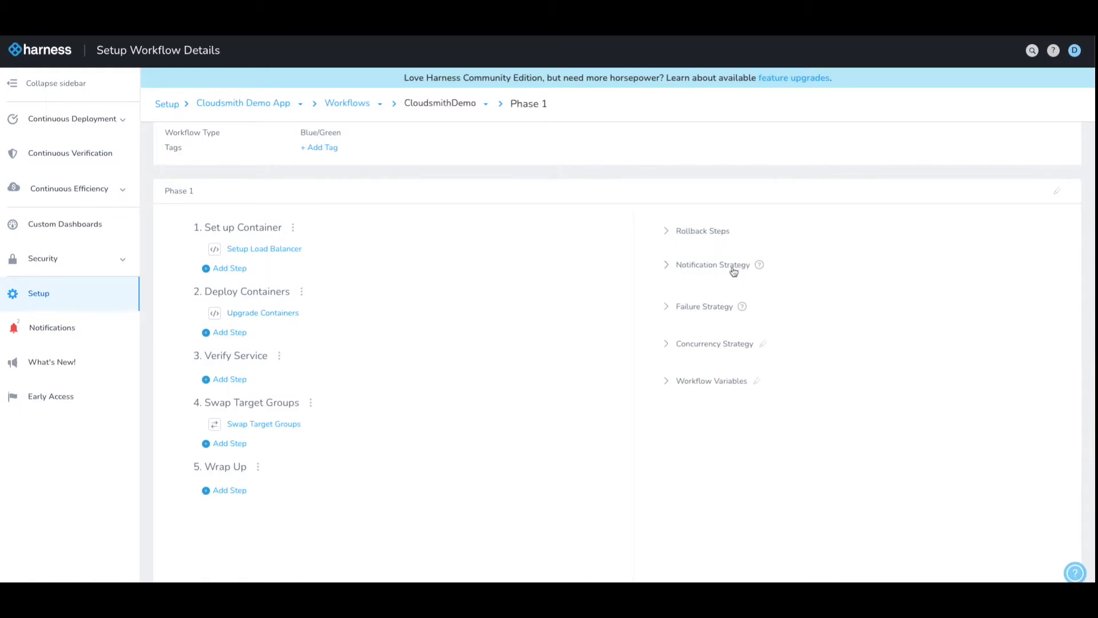
{"action": "scroll", "coordinate": [441, 299], "scroll_direction": "up", "scroll_amount": 2}
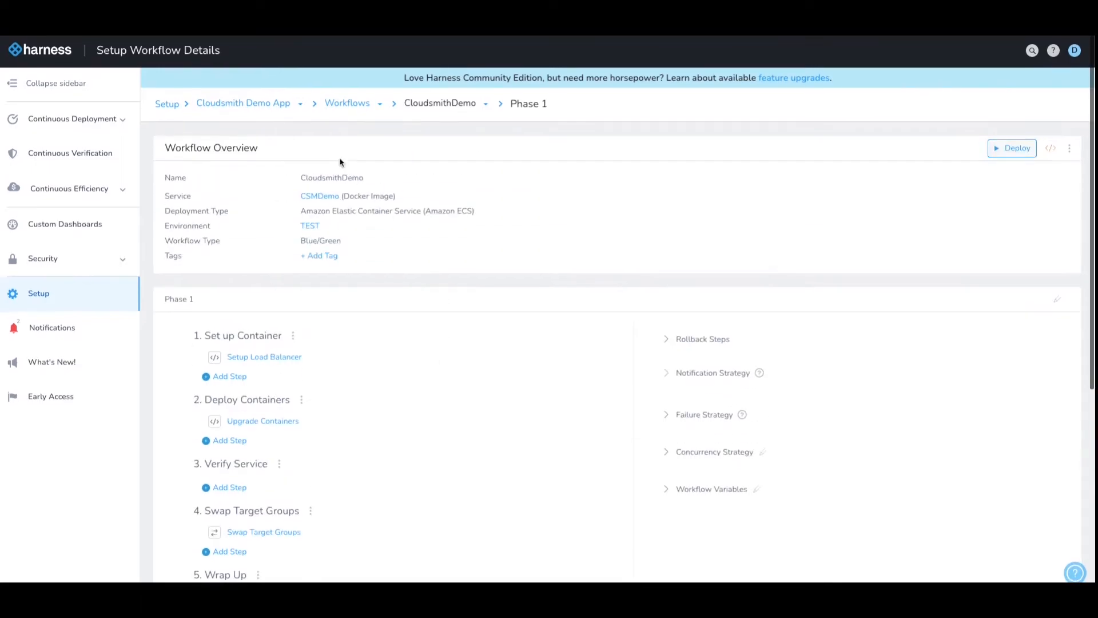
{"action": "left_click", "coordinate": [282, 105]}
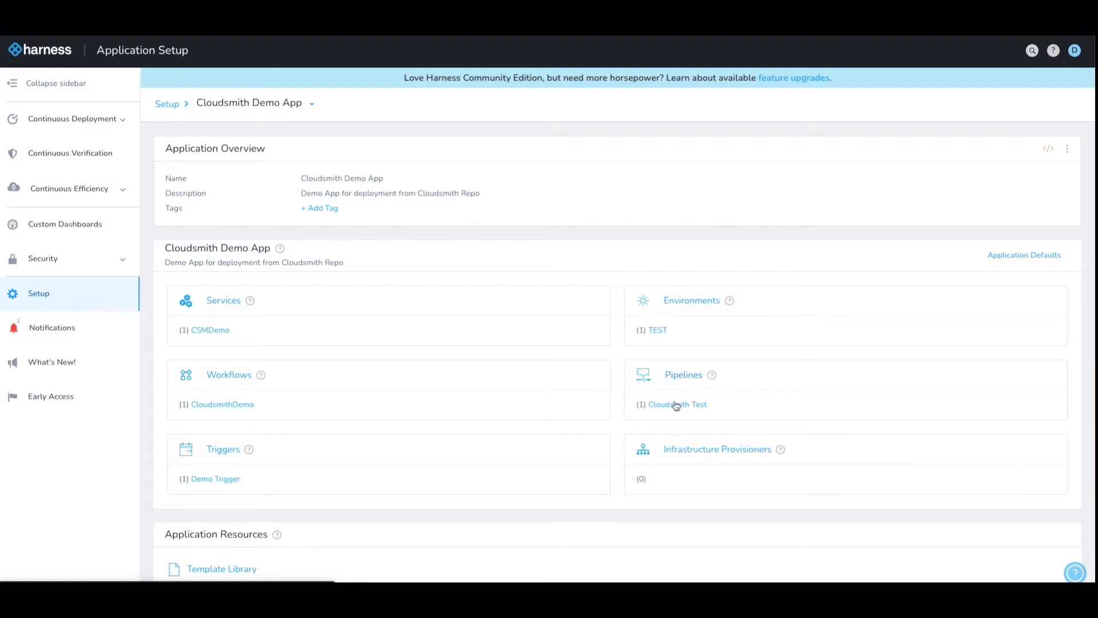
{"action": "left_click", "coordinate": [673, 405]}
- Make sure the Cloudsmith Test pipeline's first stage runs the CloudsmithDemo workflow
{"action": "left_click", "coordinate": [228, 291]}
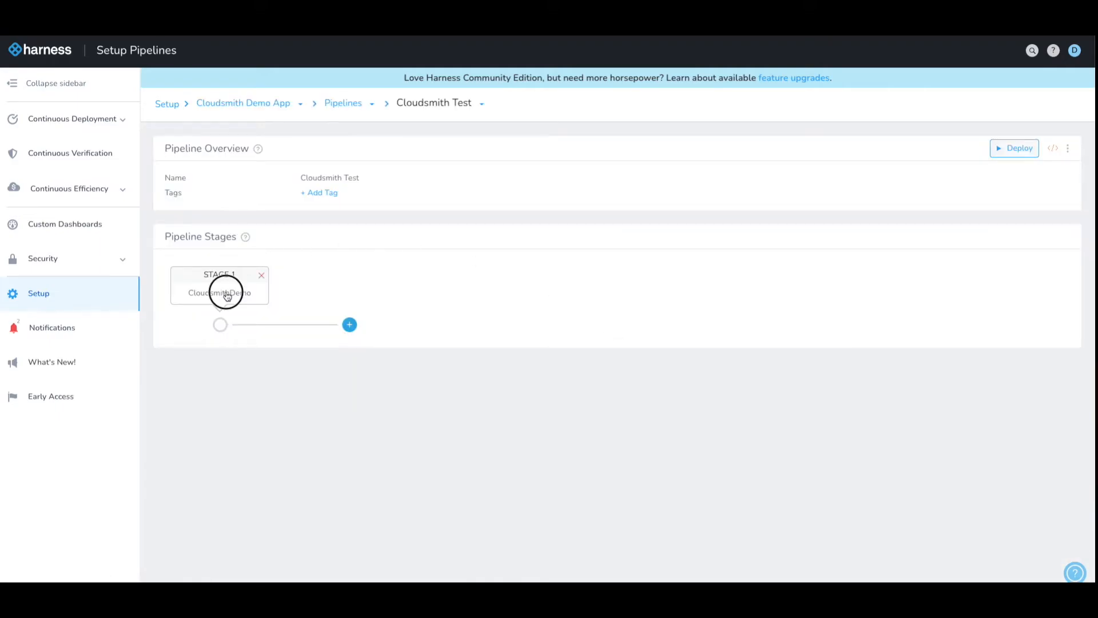
{"action": "left_click", "coordinate": [355, 207]}
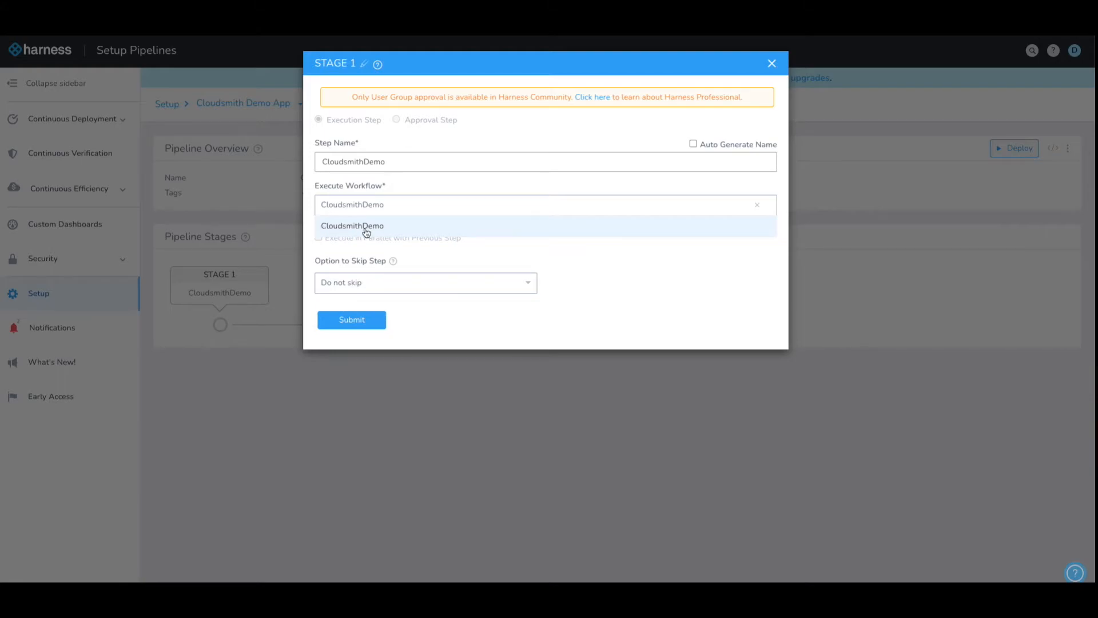
{"action": "left_click", "coordinate": [363, 228]}
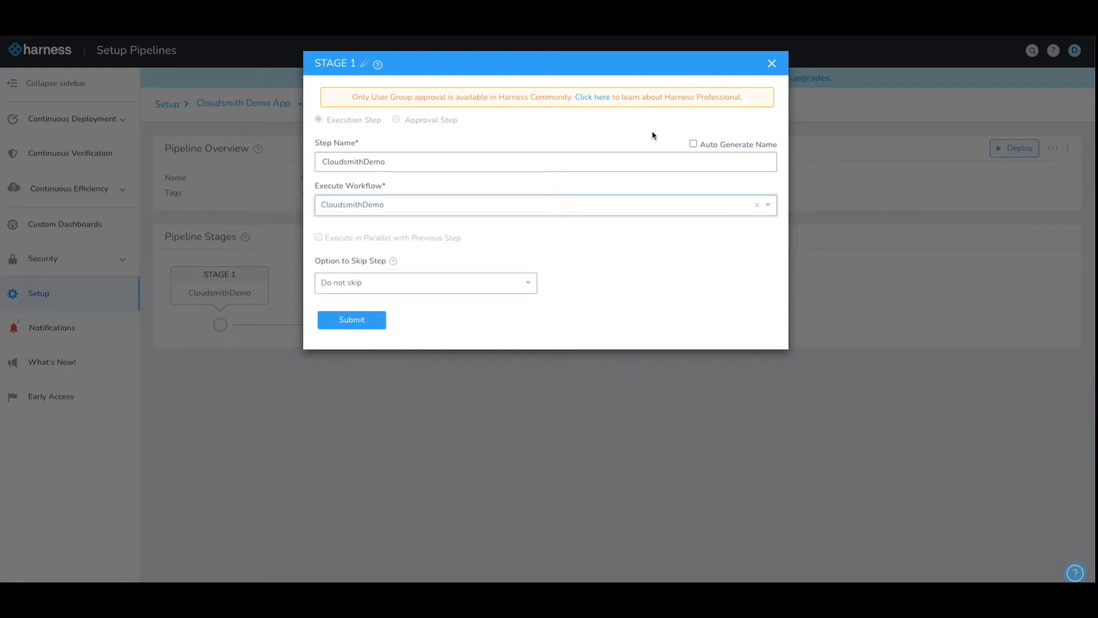
{"action": "left_click", "coordinate": [772, 64]}
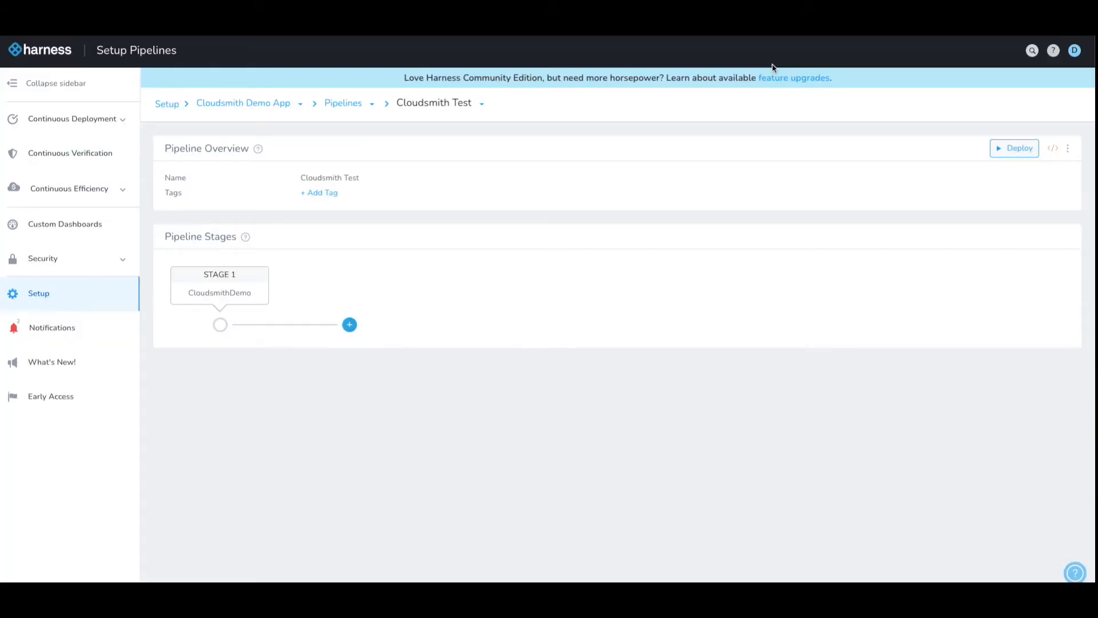
- Open the Demo Trigger and confirm its type is On New Artifact
{"action": "left_click", "coordinate": [238, 105]}
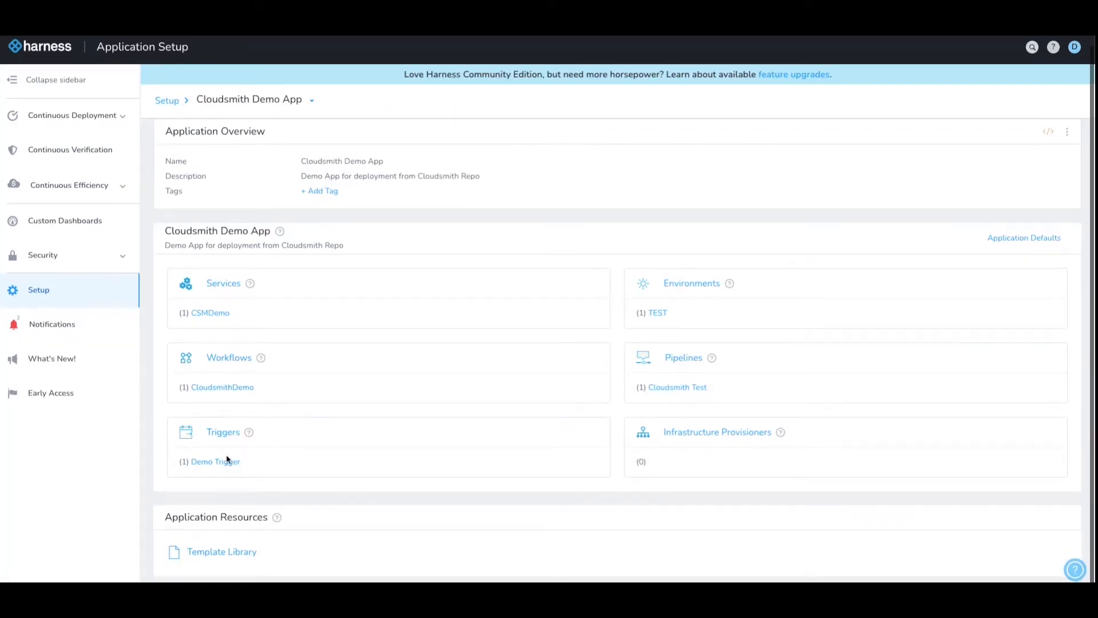
{"action": "left_click", "coordinate": [212, 468]}
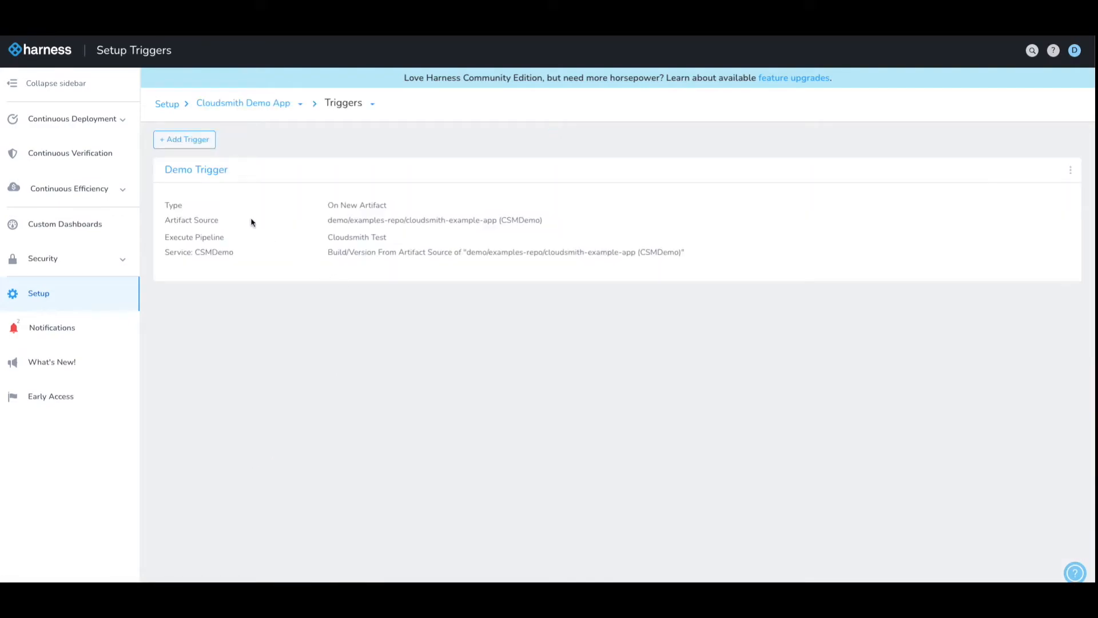
{"action": "left_click_drag", "start_coordinate": [328, 205], "coordinate": [399, 211]}
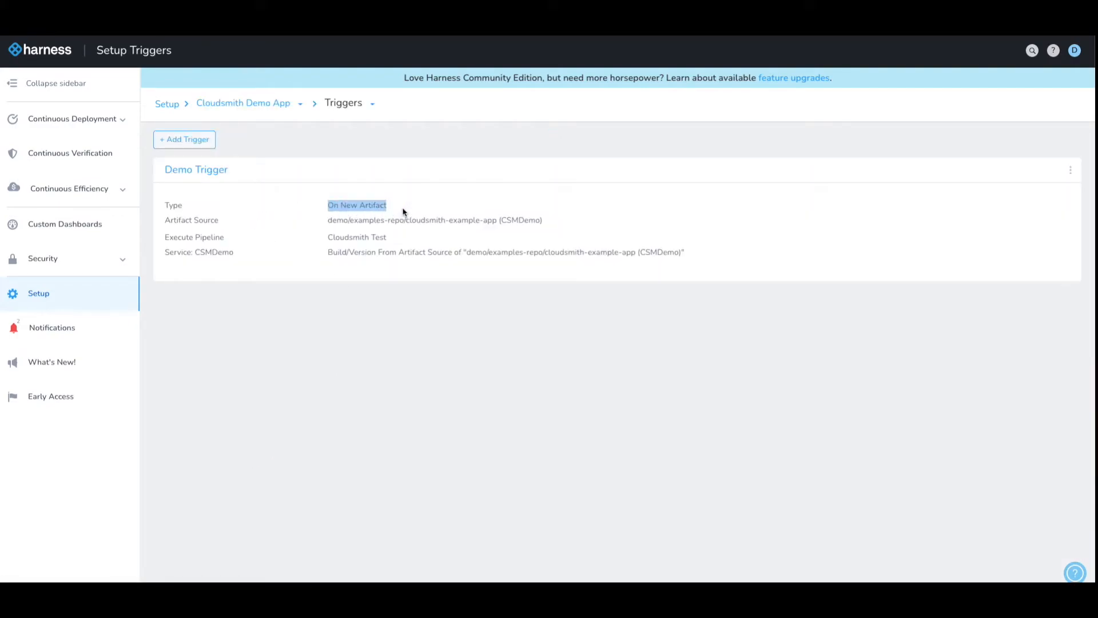
{"action": "left_click", "coordinate": [393, 214]}
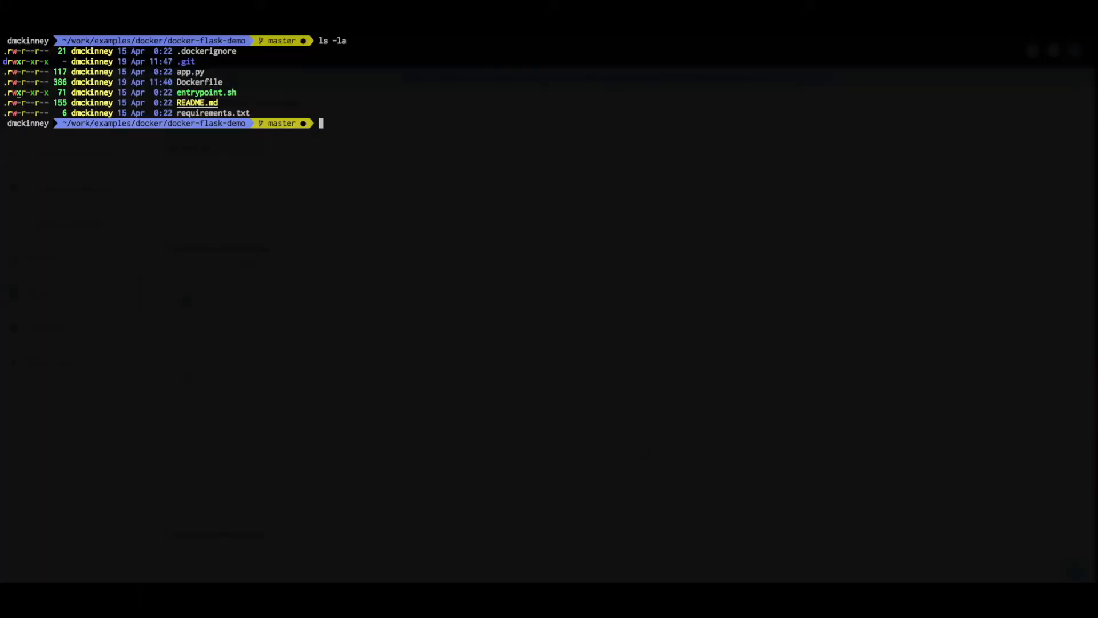
- Edit the Dockerfile greeting in vim to mention 'a version 2.0.0' and 'This was', then save
{"action": "type", "text": "vim Docker"}
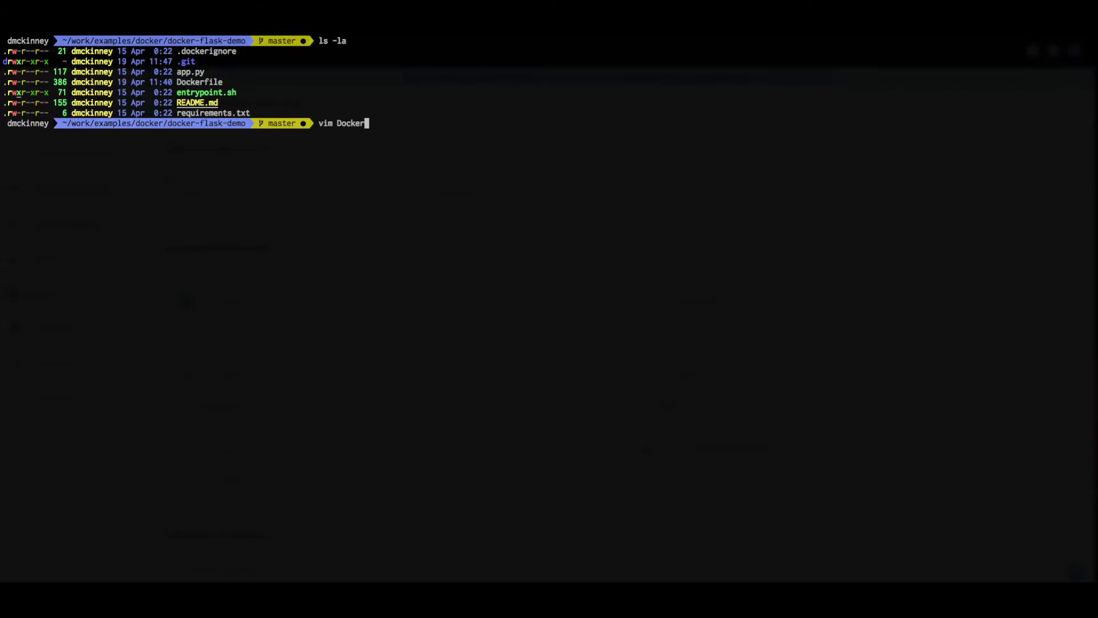
{"action": "key", "text": "Tab"}
{"action": "key", "text": "Return"}
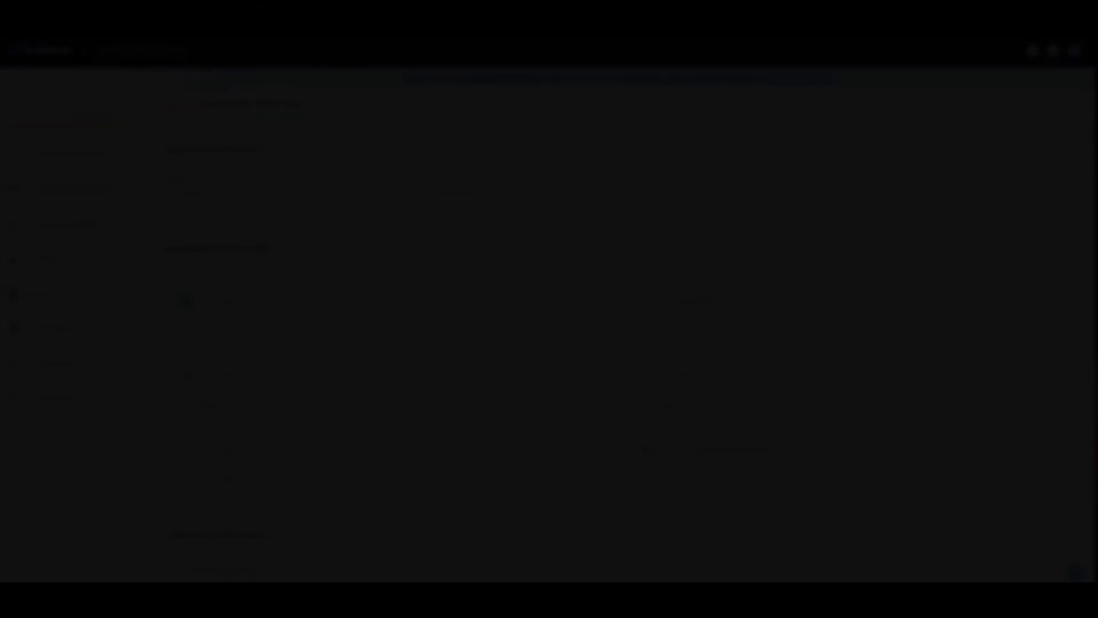
{"action": "key", "text": "Left"}
{"action": "key", "text": "Left"}
{"action": "key", "text": "Left"}
{"action": "type", "text": "a version"}
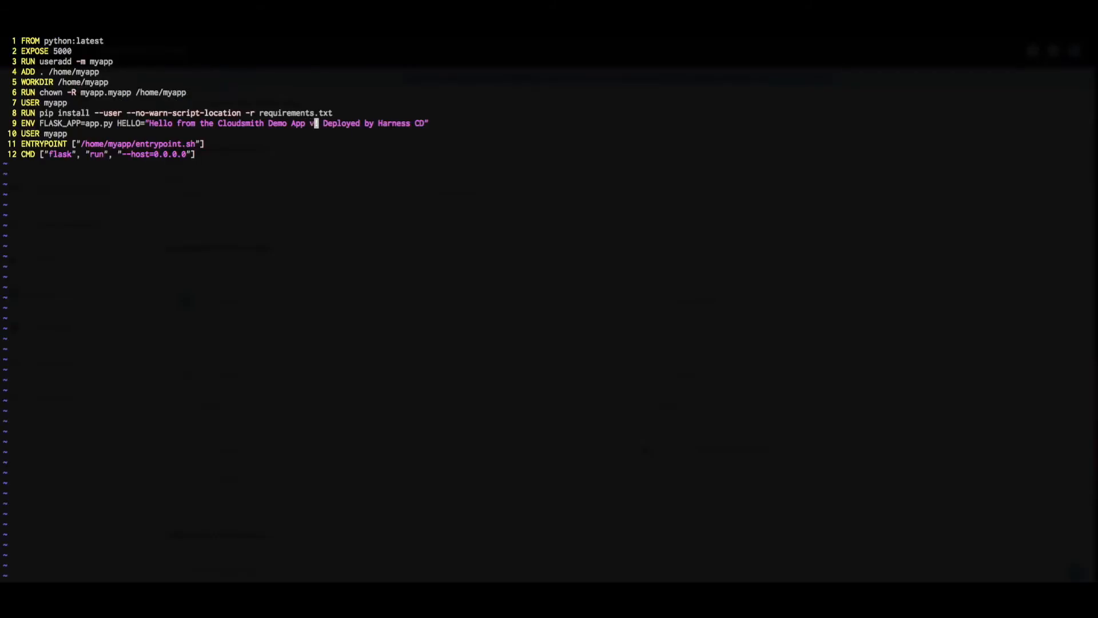
{"action": "type", "text": " 2.0.0"}
{"action": "key", "text": "Right"}
{"action": "key", "text": "Right"}
{"action": "type", "text": "Thin"}
{"action": "key", "text": "BackSpace"}
{"action": "type", "text": "s was"}
{"action": "key", "text": "Escape"}
{"action": "type", "text": ":wq"}
{"action": "key", "text": "Return"}
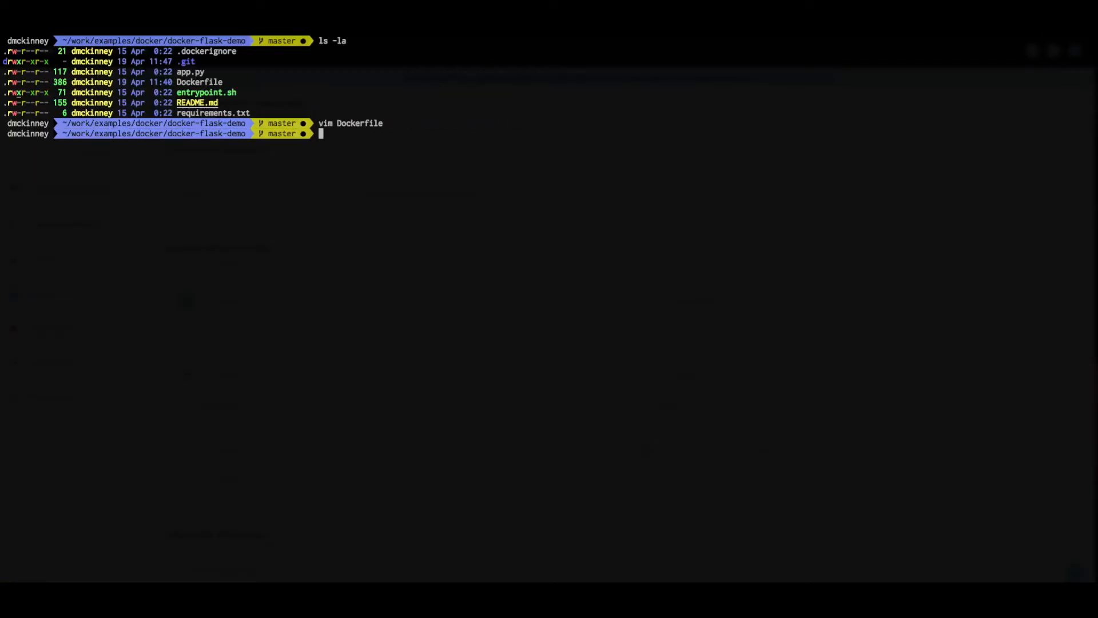
- Rebuild the Docker image tagged 2.0.0 instead of 1.9.8
{"action": "type", "text": "docker build -t docker.cloudsmith.io/demo/examples-repo/cloudsmith-example-app:latest -t docker.cloudsmith.io/demo/examples-repo/cloudsmith-example-app:1.9.8 ."}
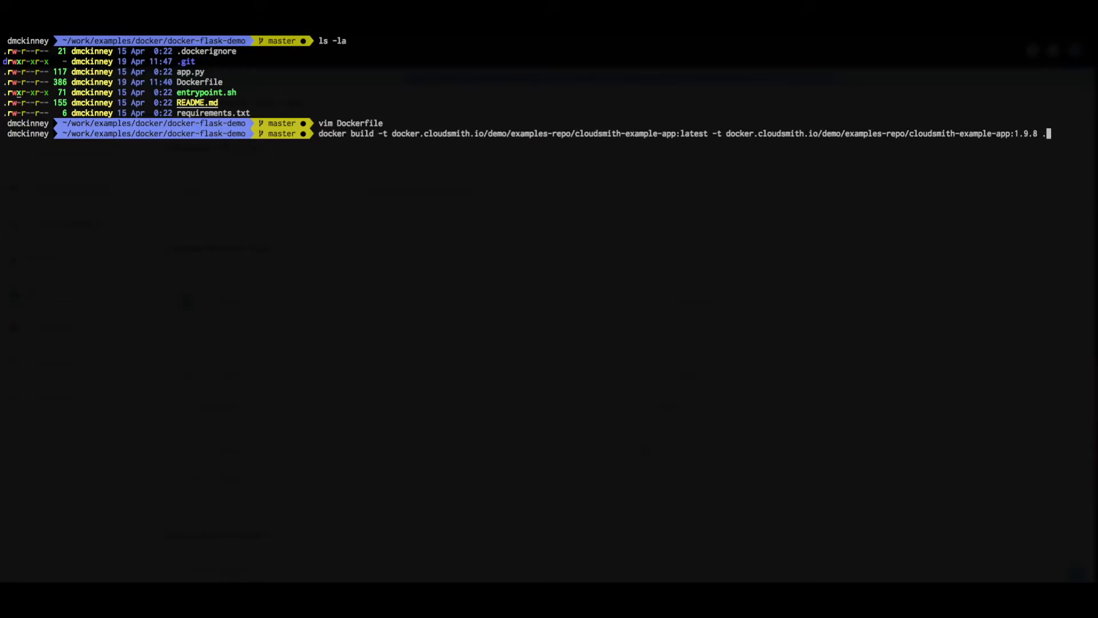
{"action": "key", "text": "Left"}
{"action": "key", "text": "Left"}
{"action": "key", "text": "BackSpace"}
{"action": "key", "text": "BackSpace"}
{"action": "key", "text": "BackSpace"}
{"action": "key", "text": "BackSpace"}
{"action": "key", "text": "BackSpace"}
{"action": "type", "text": "2.0.0"}
{"action": "key", "text": "Return"}
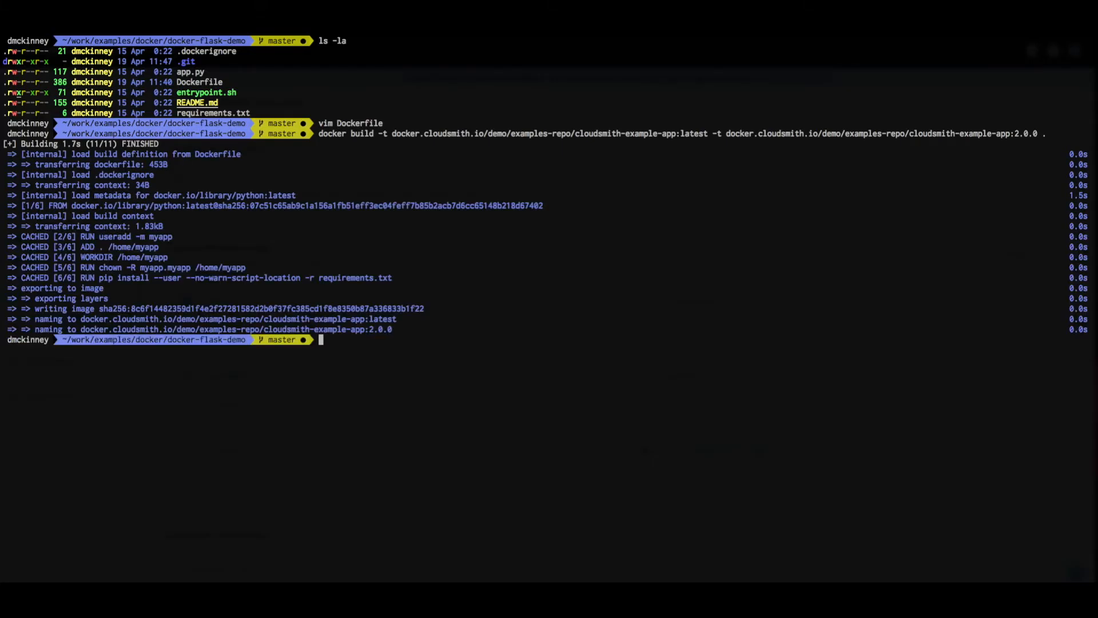
- Push the latest-tagged image to Cloudsmith and prepare the push command for tag 2.0.0
{"action": "type", "text": "docker push docker.cloudsmith.io/demo/examples-repo/cloudsmith-example-app:latest"}
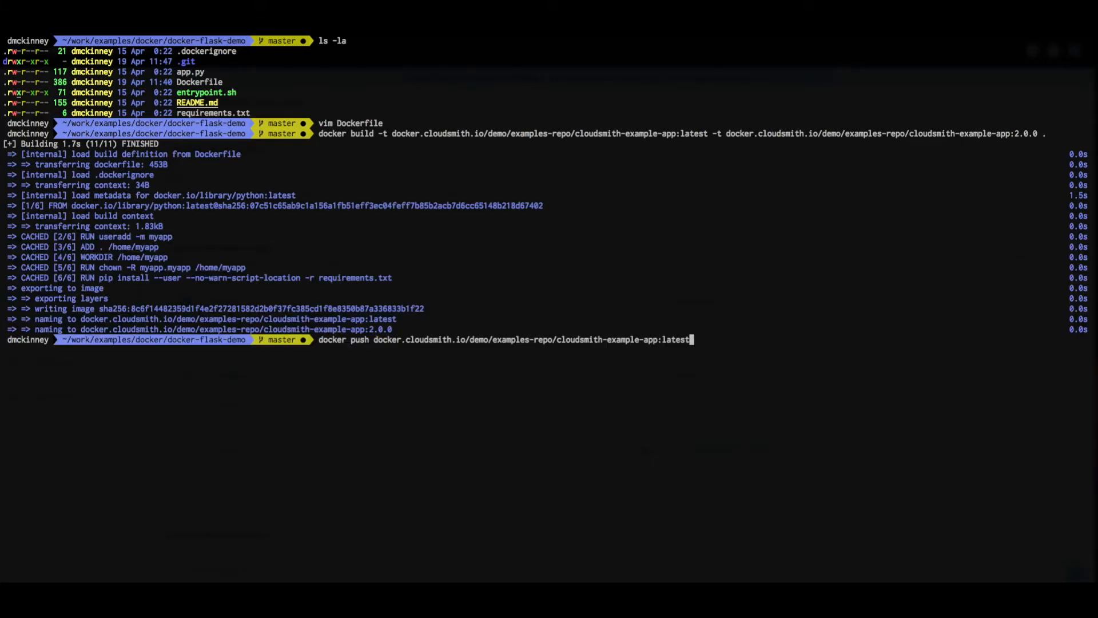
{"action": "key", "text": "Return"}
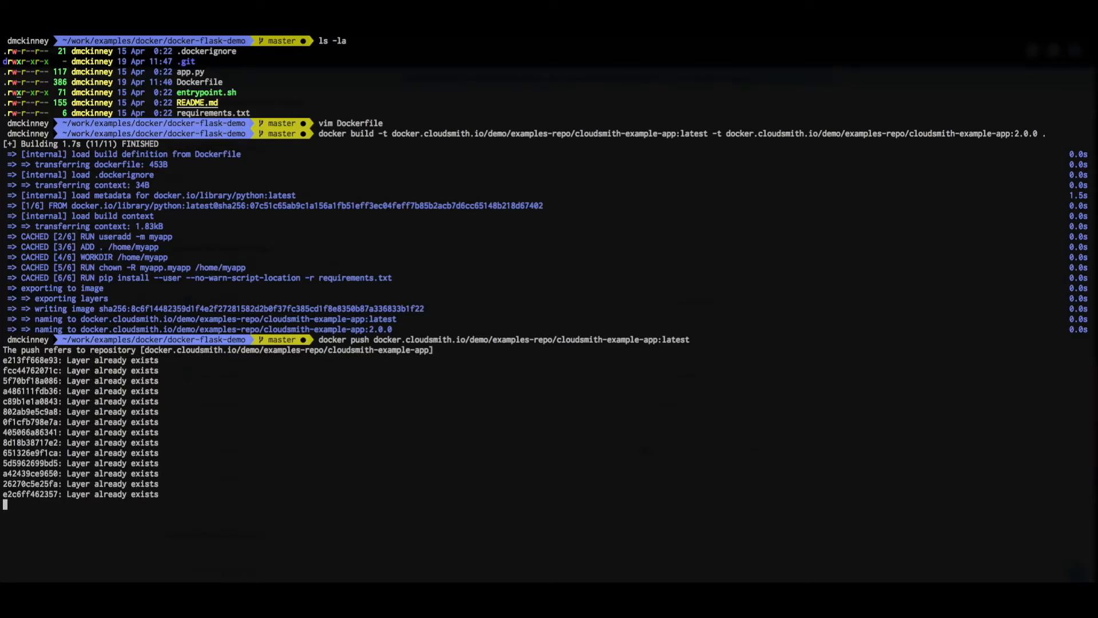
{"action": "key", "text": "Up"}
{"action": "key", "text": "BackSpace"}
{"action": "key", "text": "BackSpace"}
{"action": "key", "text": "BackSpace"}
{"action": "key", "text": "BackSpace"}
{"action": "key", "text": "BackSpace"}
{"action": "key", "text": "BackSpace"}
{"action": "type", "text": "2.0.0"}
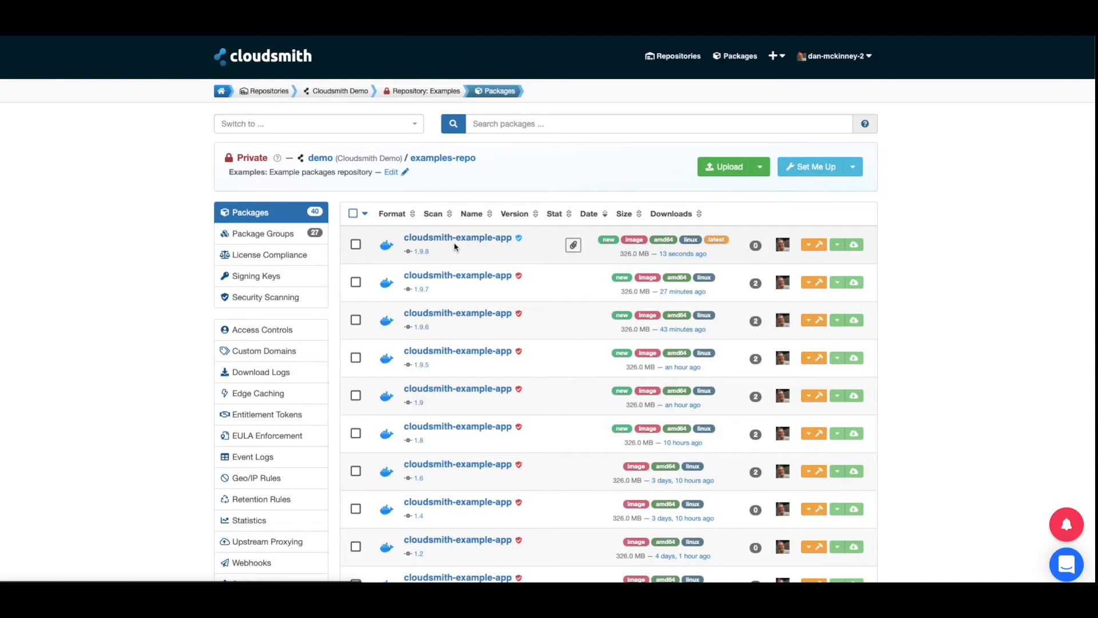
- Reload the examples-repo package list and highlight the new 2.0.0 version on the top row
{"action": "key", "text": "super+r"}
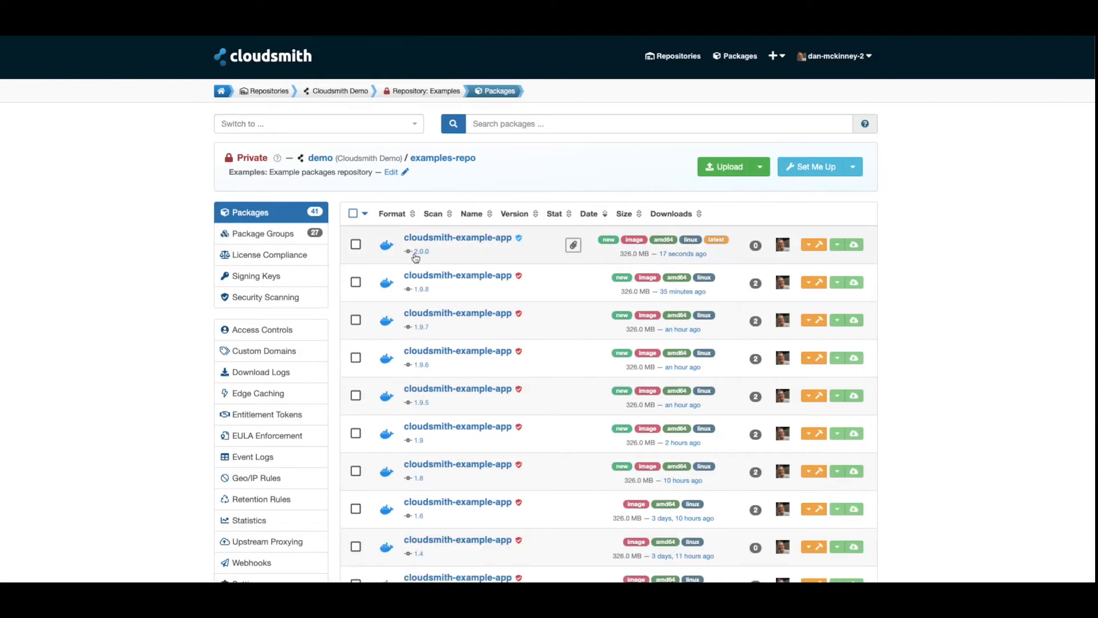
{"action": "double_click", "coordinate": [416, 257]}
{"action": "left_click", "coordinate": [468, 257]}
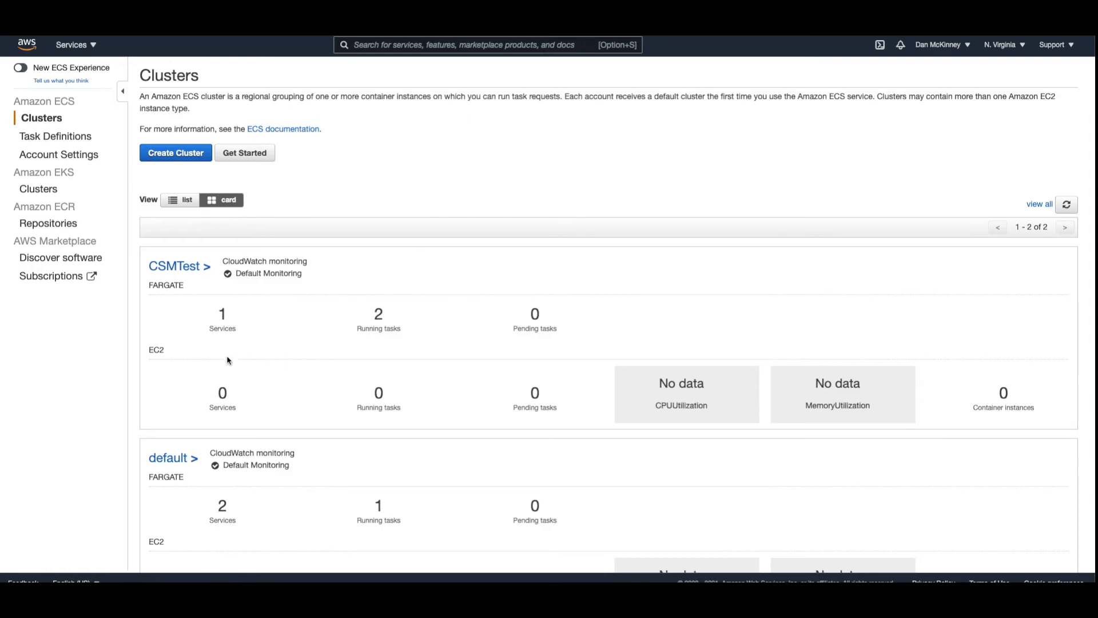
- Highlight CSMTest's 1 Fargate service and 2 running tasks on the ECS Clusters page
{"action": "left_click_drag", "start_coordinate": [209, 329], "coordinate": [246, 333]}
{"action": "left_click", "coordinate": [246, 333]}
{"action": "left_click_drag", "start_coordinate": [359, 330], "coordinate": [412, 335]}
{"action": "left_click", "coordinate": [412, 334]}
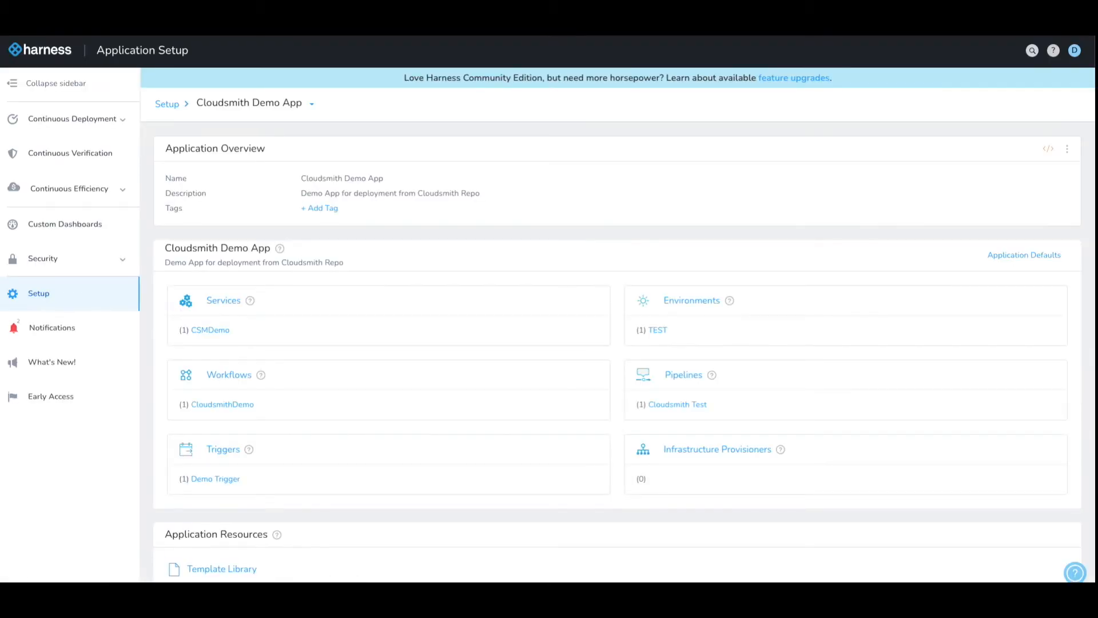
- Open the running Cloudsmith Test deployment of build 2.0.0 from the Deployments list
{"action": "left_click", "coordinate": [84, 124]}
{"action": "left_click", "coordinate": [56, 176]}
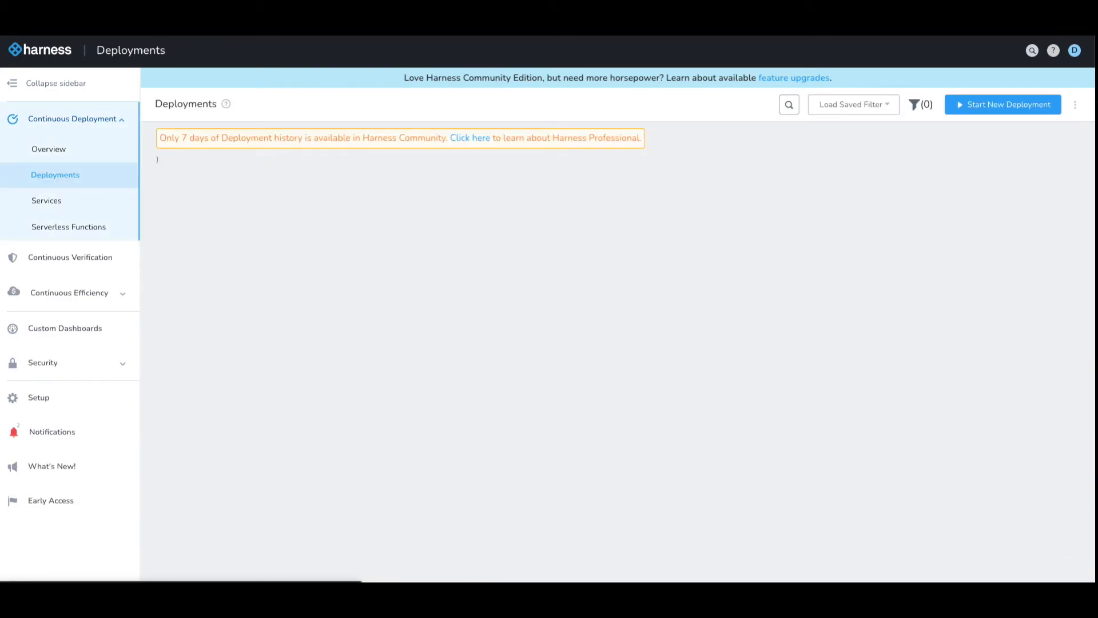
{"action": "scroll", "coordinate": [306, 215], "scroll_direction": "down", "scroll_amount": 1}
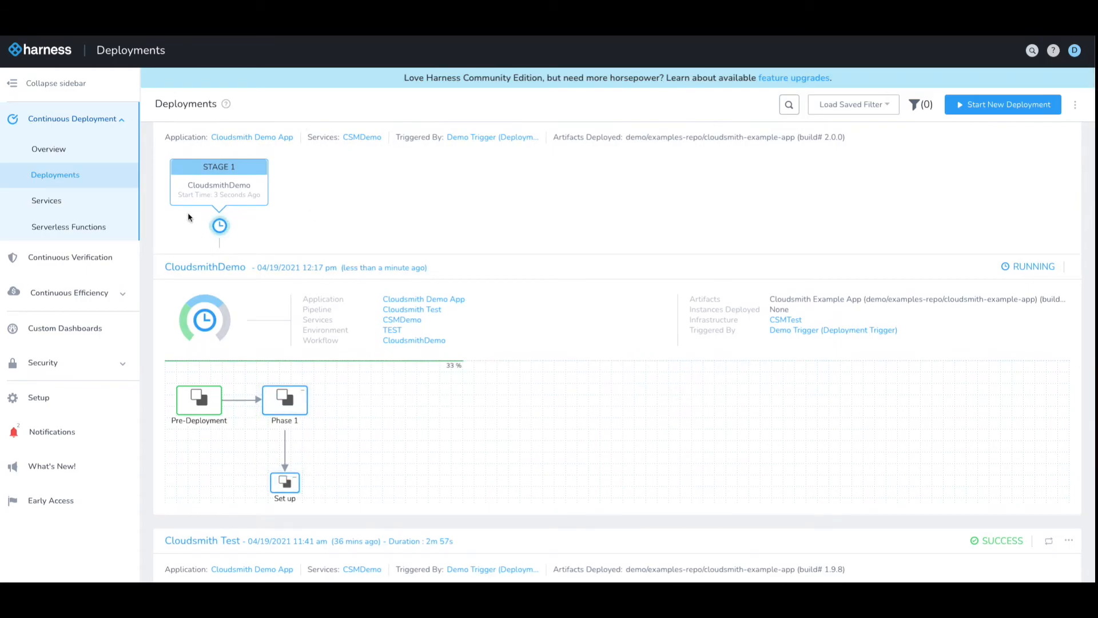
{"action": "left_click", "coordinate": [211, 173]}
{"action": "left_click", "coordinate": [212, 173]}
{"action": "left_click", "coordinate": [284, 483]}
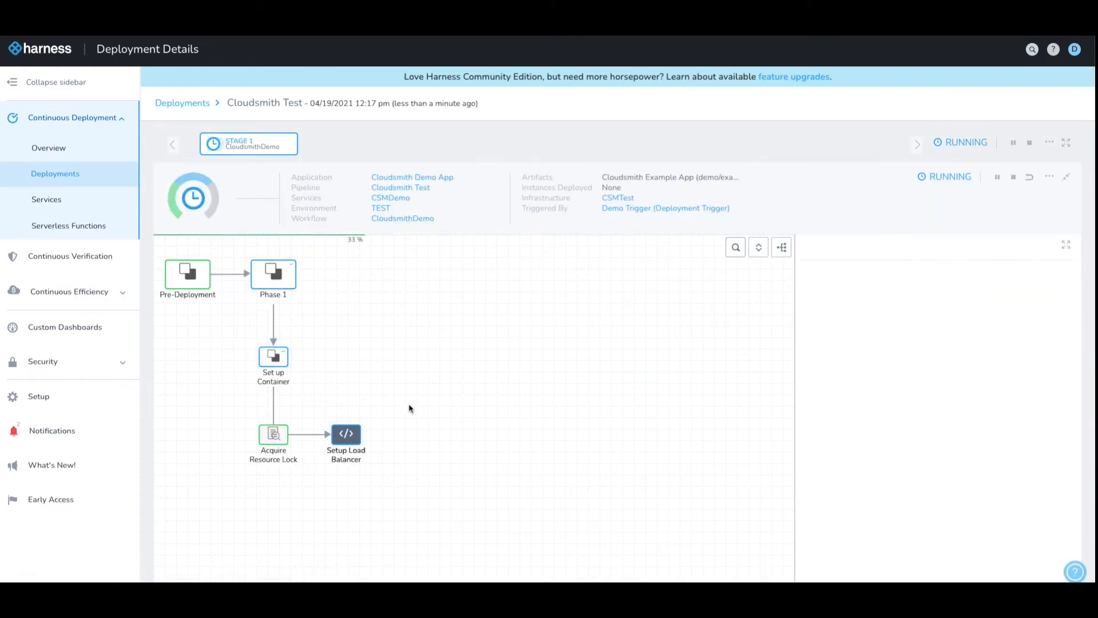
- Inspect the Setup Load Balancer, Deploy Containers and Upgrade Containers step logs
{"action": "left_click", "coordinate": [346, 434]}
{"action": "scroll", "coordinate": [874, 396], "scroll_direction": "down", "scroll_amount": 2}
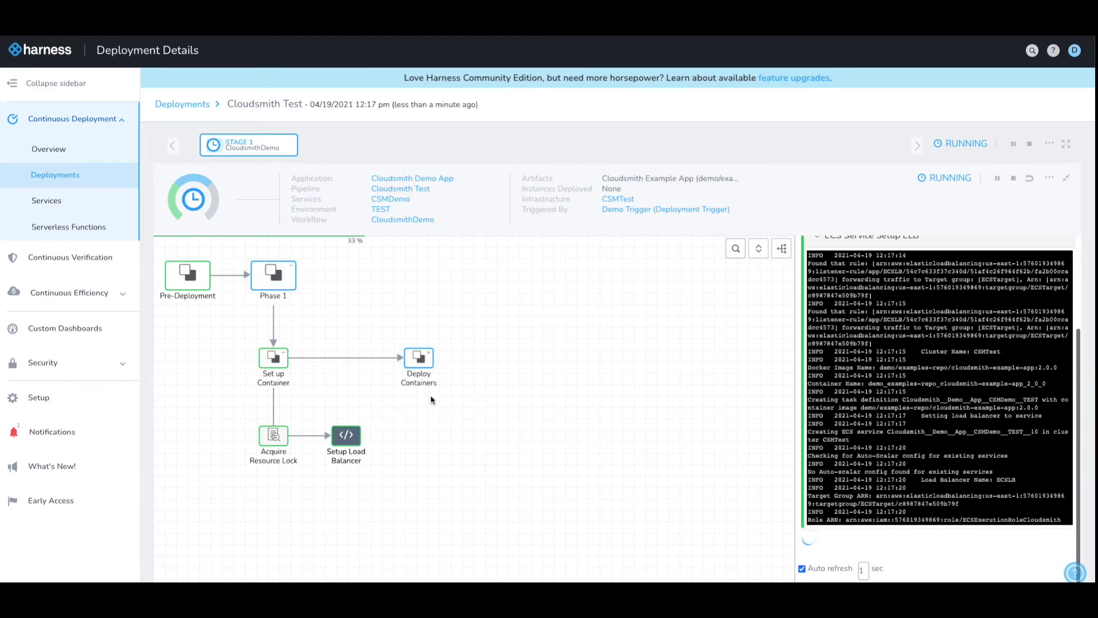
{"action": "left_click", "coordinate": [421, 360]}
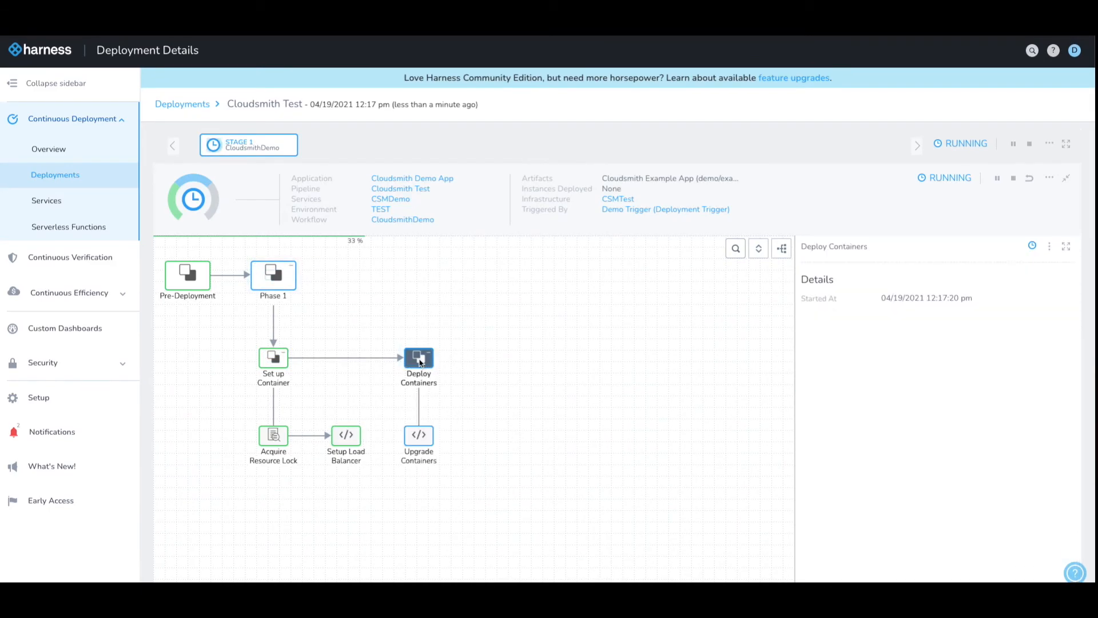
{"action": "left_click", "coordinate": [419, 435]}
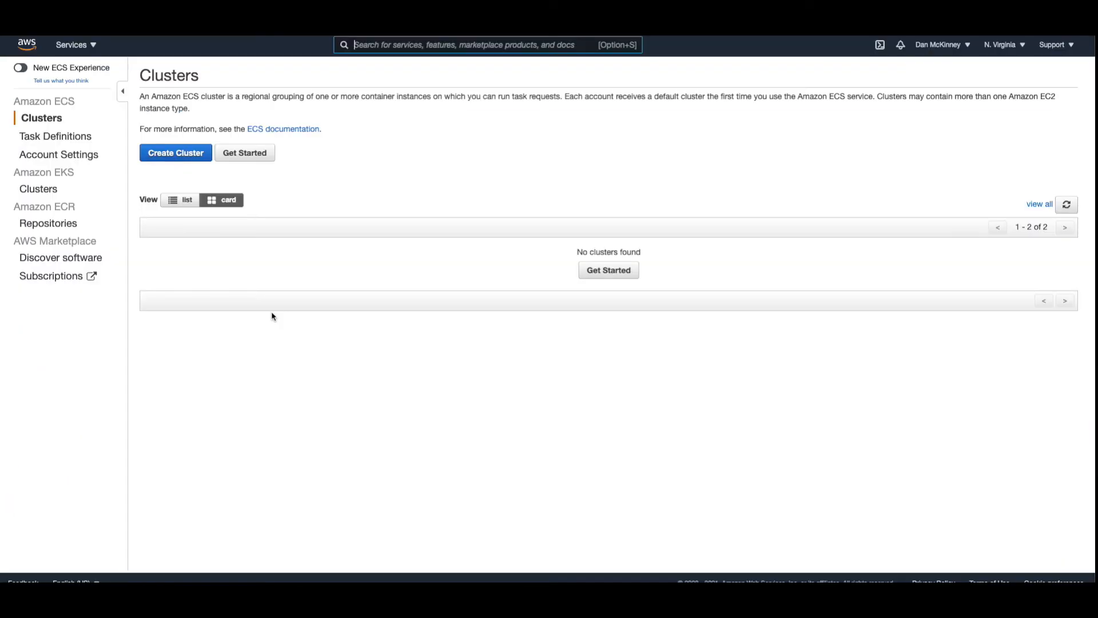
- Verify CSMTest's updated services and running tasks counts, then the app page's version 2.0.0 deployed by Harness CD
{"action": "left_click_drag", "start_coordinate": [209, 329], "coordinate": [246, 329]}
{"action": "left_click", "coordinate": [246, 329]}
{"action": "left_click_drag", "start_coordinate": [358, 329], "coordinate": [419, 333]}
{"action": "left_click", "coordinate": [419, 333]}
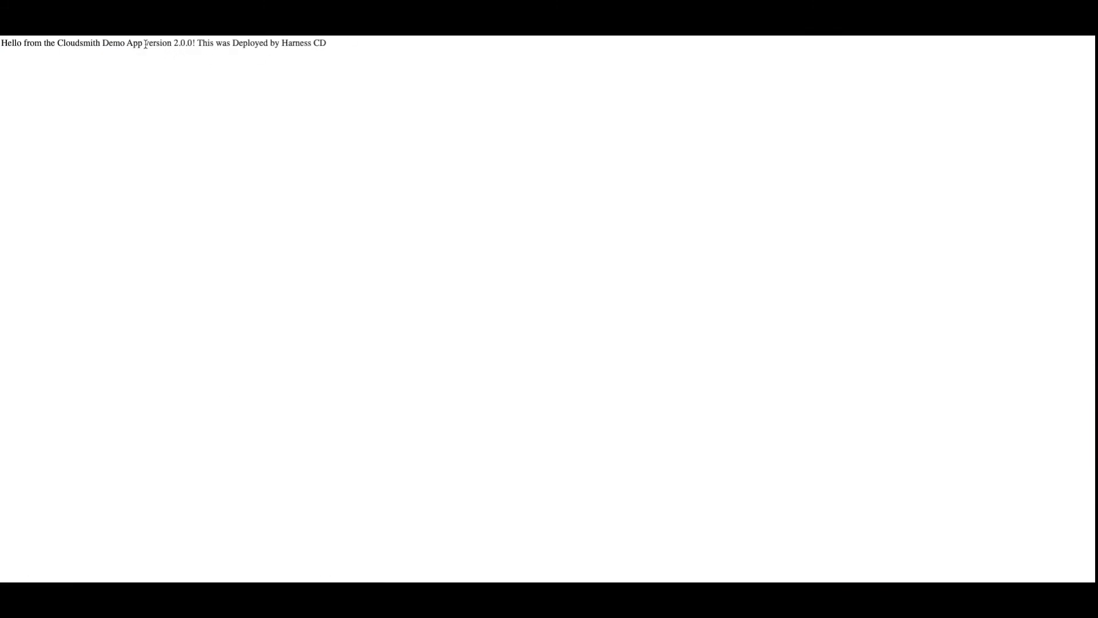
{"action": "left_click_drag", "start_coordinate": [145, 45], "coordinate": [336, 46]}
{"action": "left_click", "coordinate": [338, 51]}
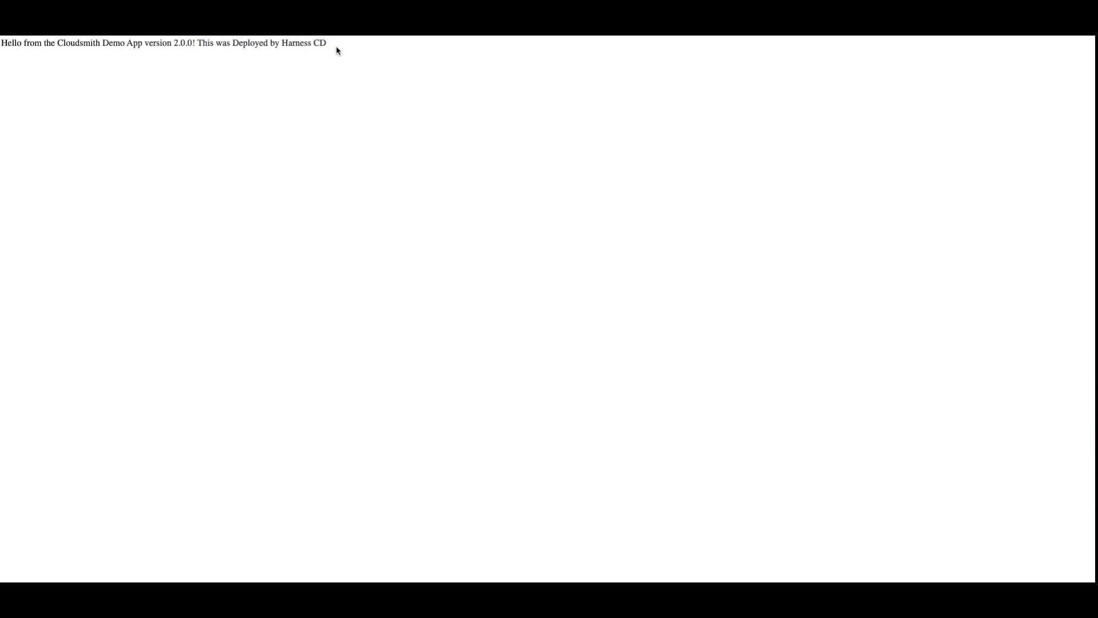